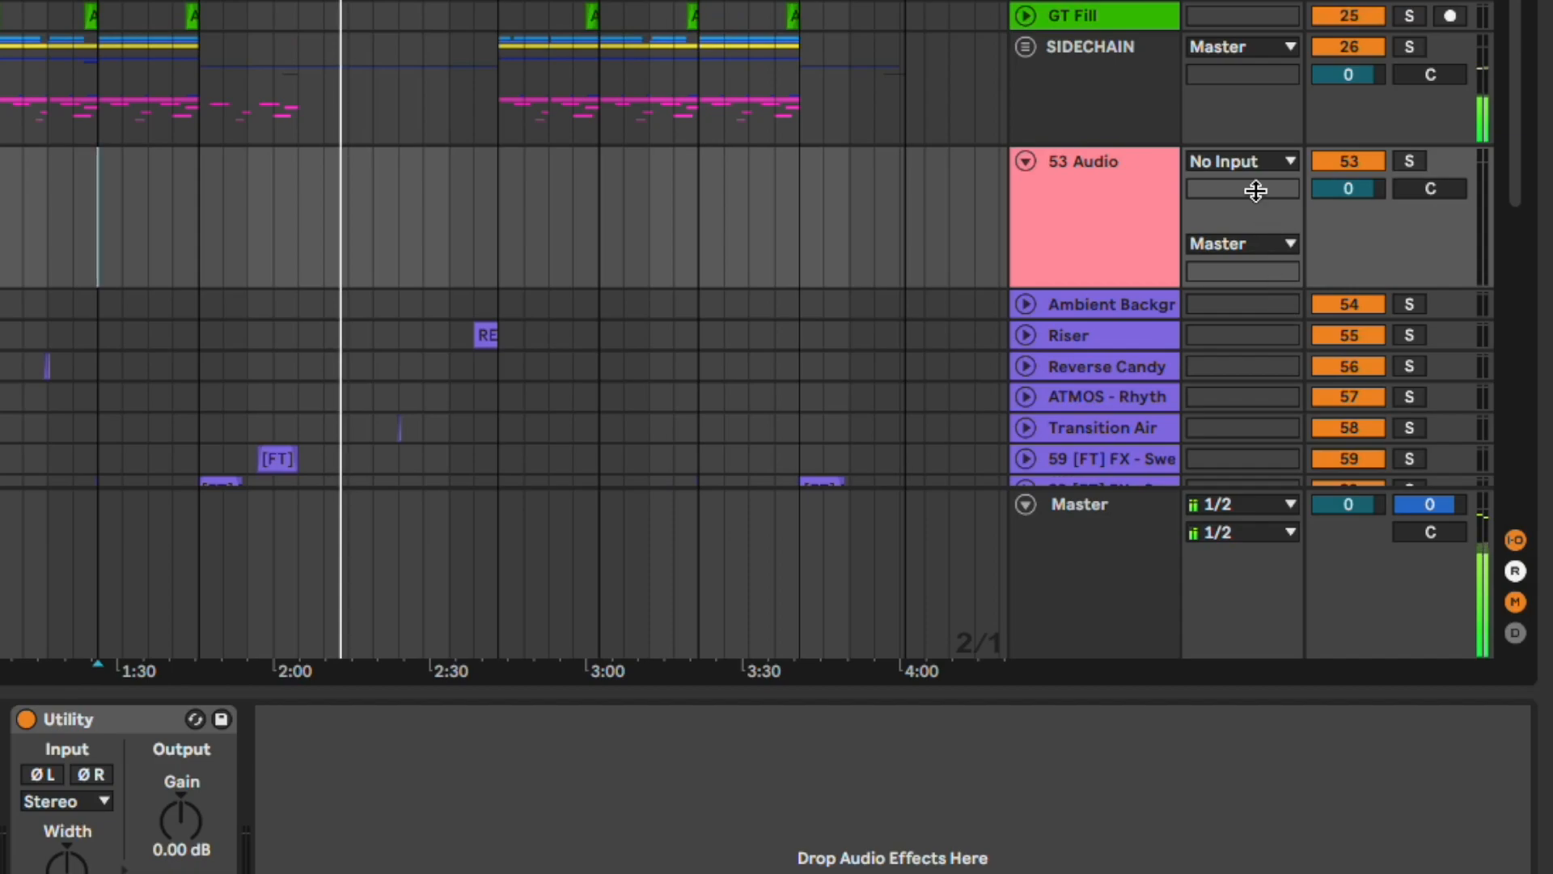
Set the 53 Audio track's input to Resampling, arm the track and start recording into the arrangement.
left_click(1258, 161)
scroll(1246, 279, "up", 10)
left_click(1215, 240)
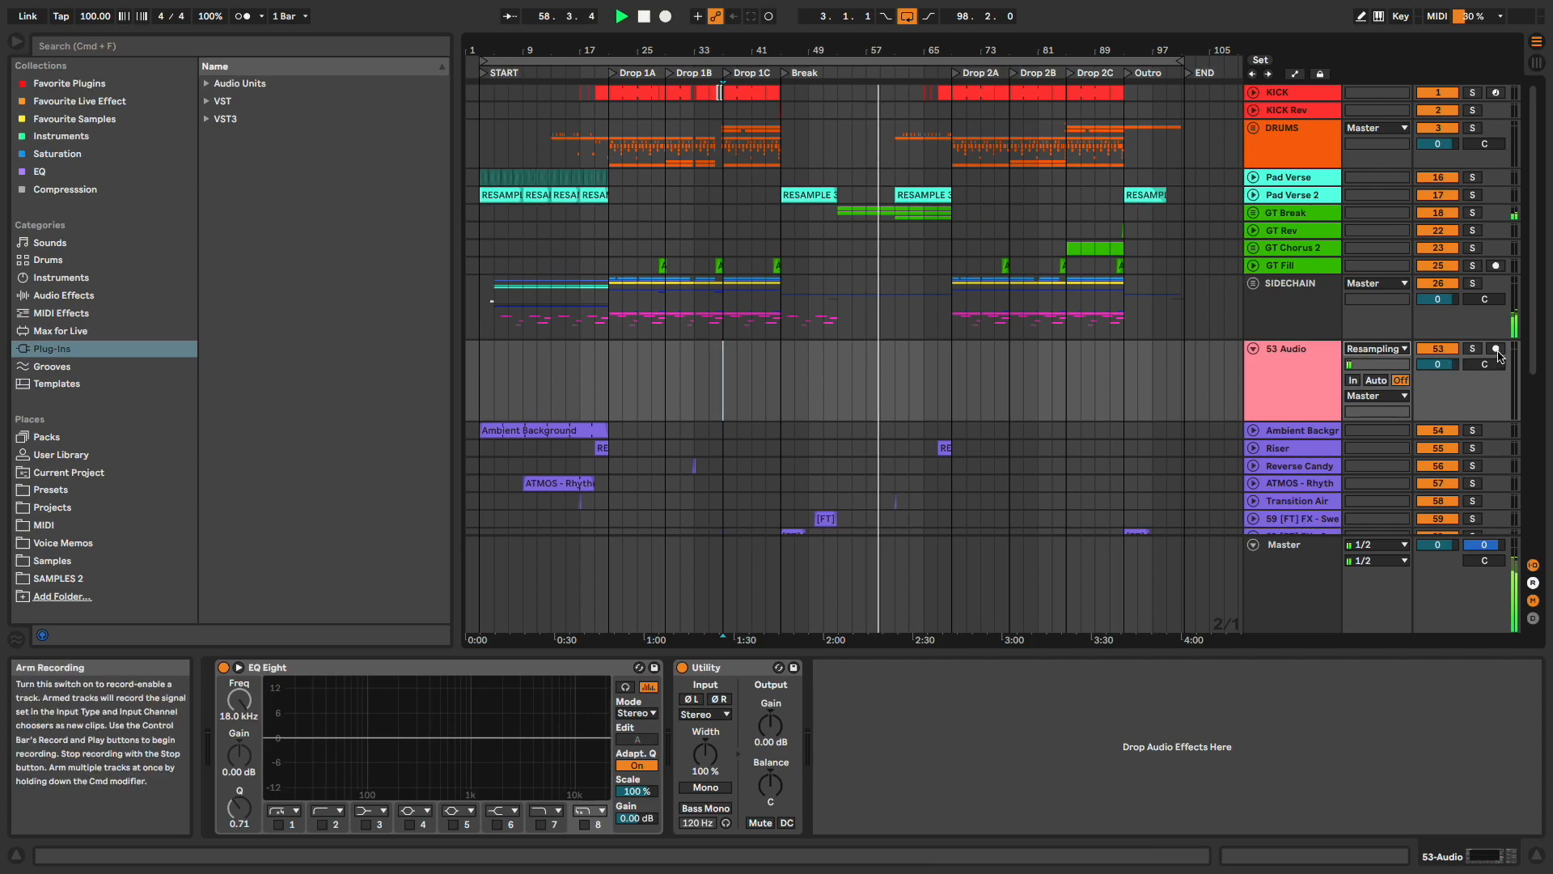
left_click(1495, 350)
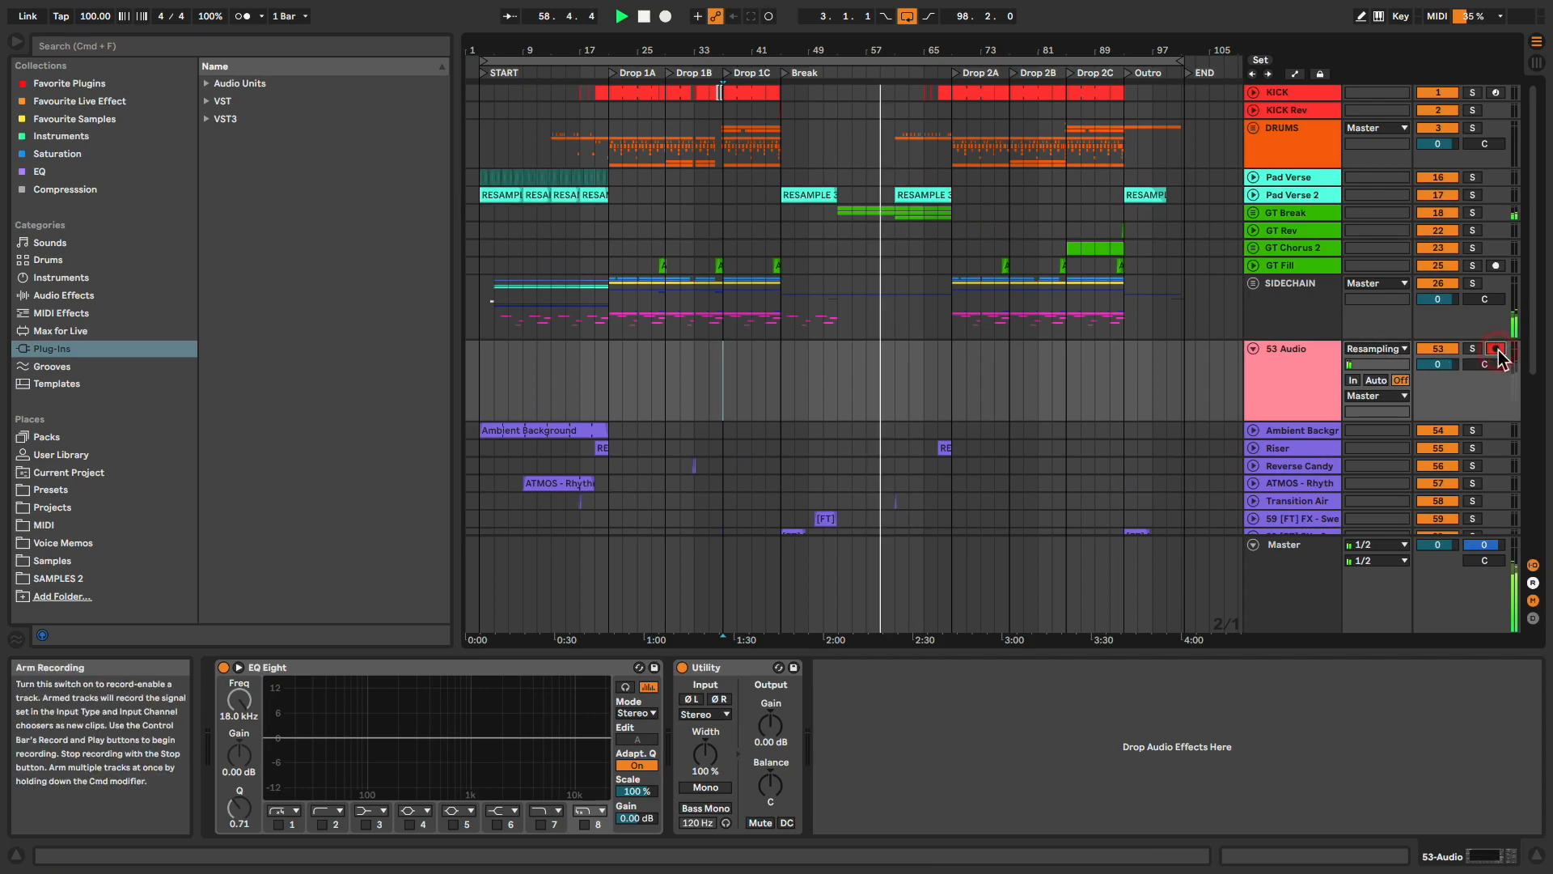
left_click(665, 16)
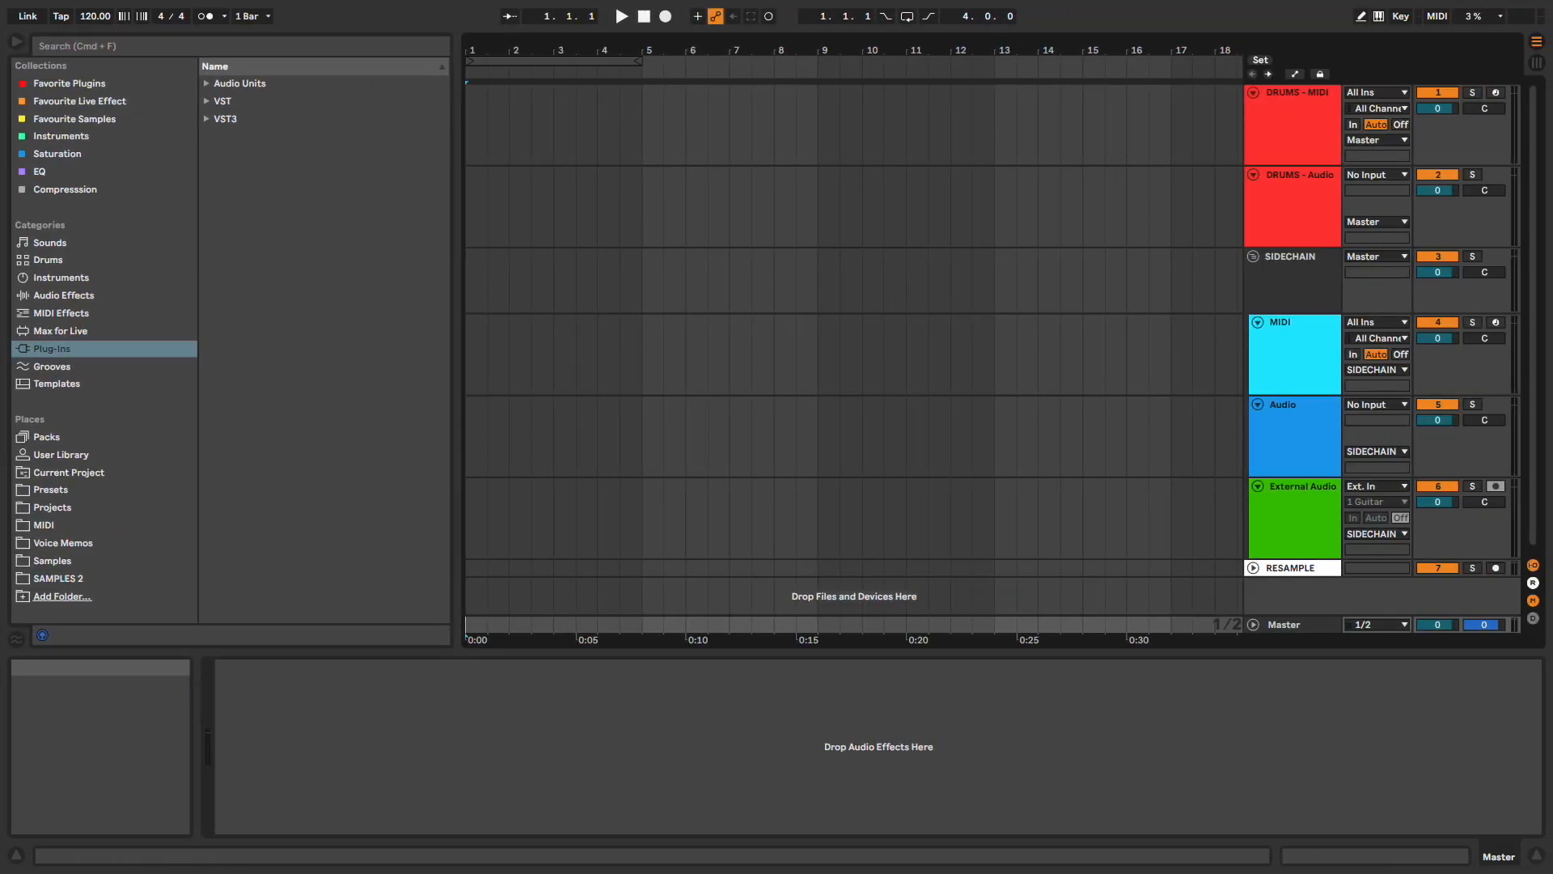
Unfold and arm the RESAMPLE track and record about a bar and a half of playback onto it.
left_click(1253, 567)
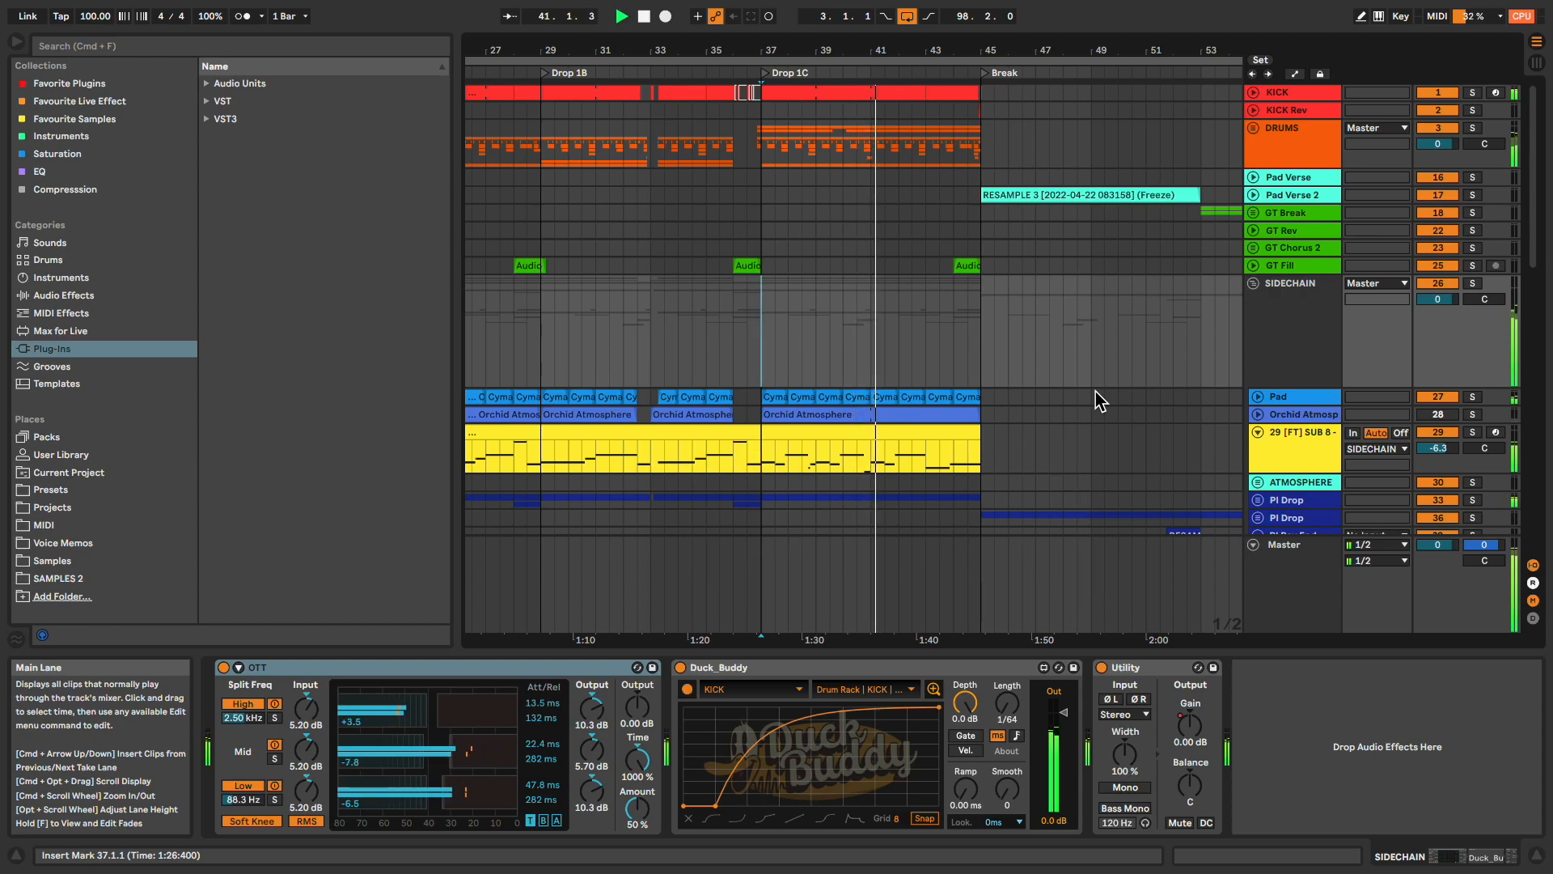
scroll(1102, 400, "down", 15)
left_click(1496, 419)
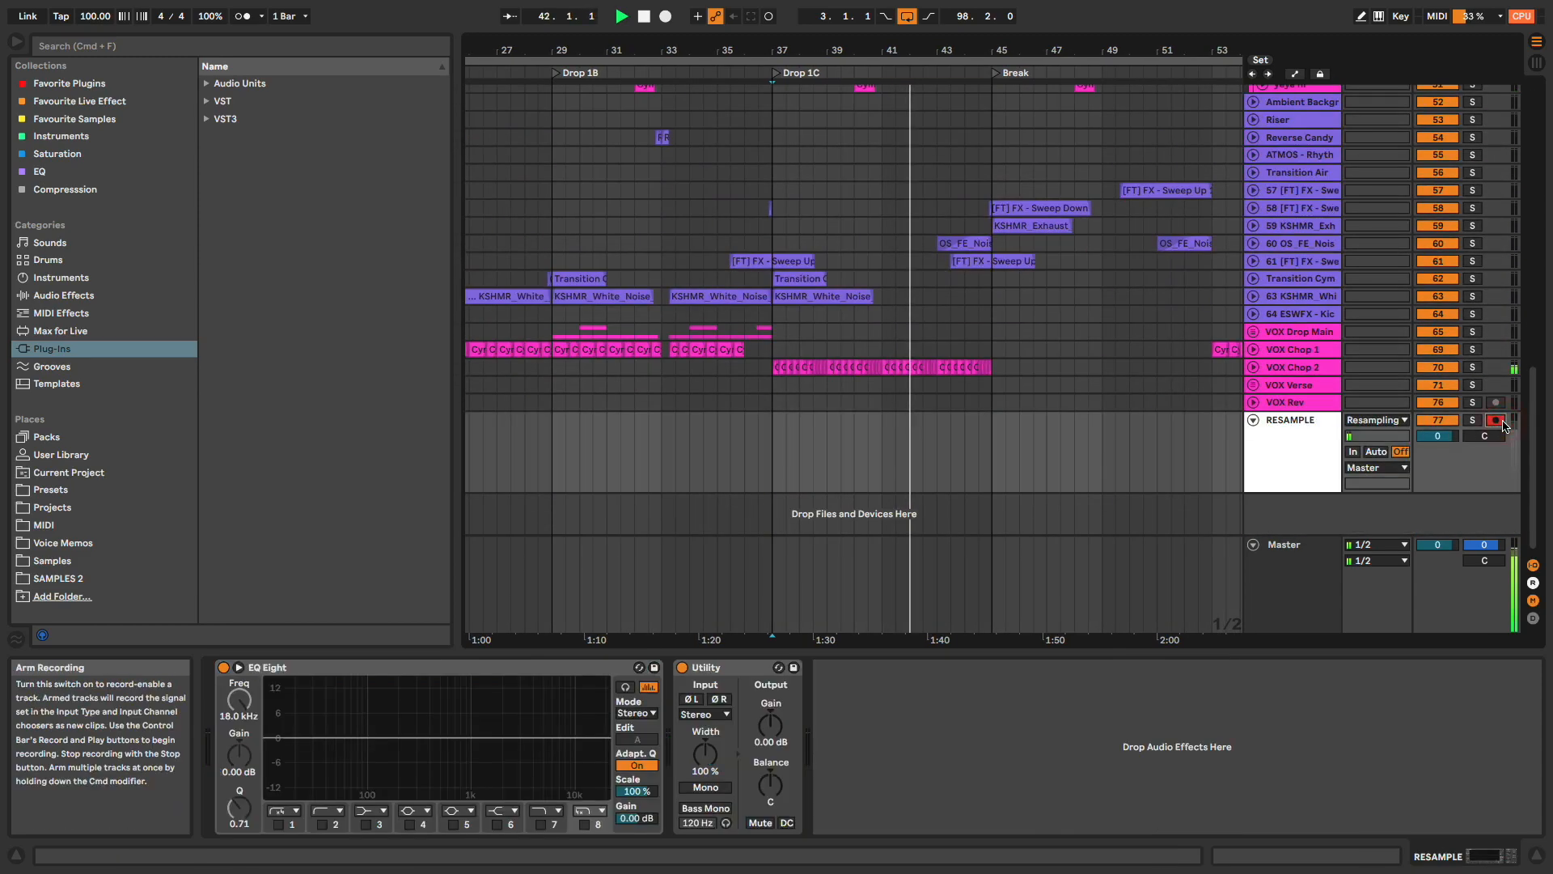
left_click(666, 16)
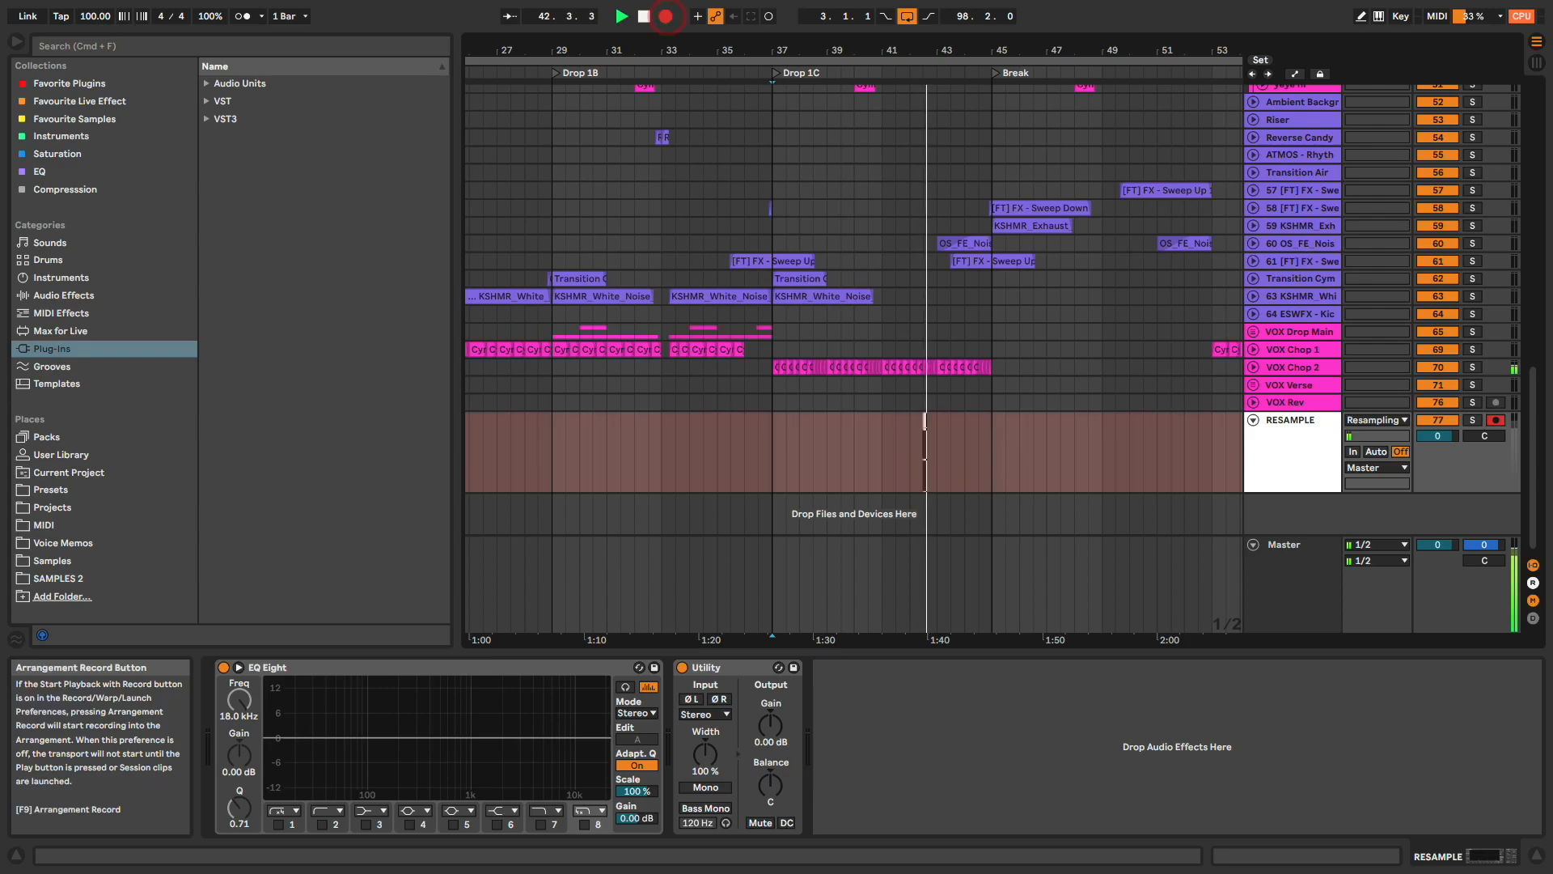
left_click(665, 16)
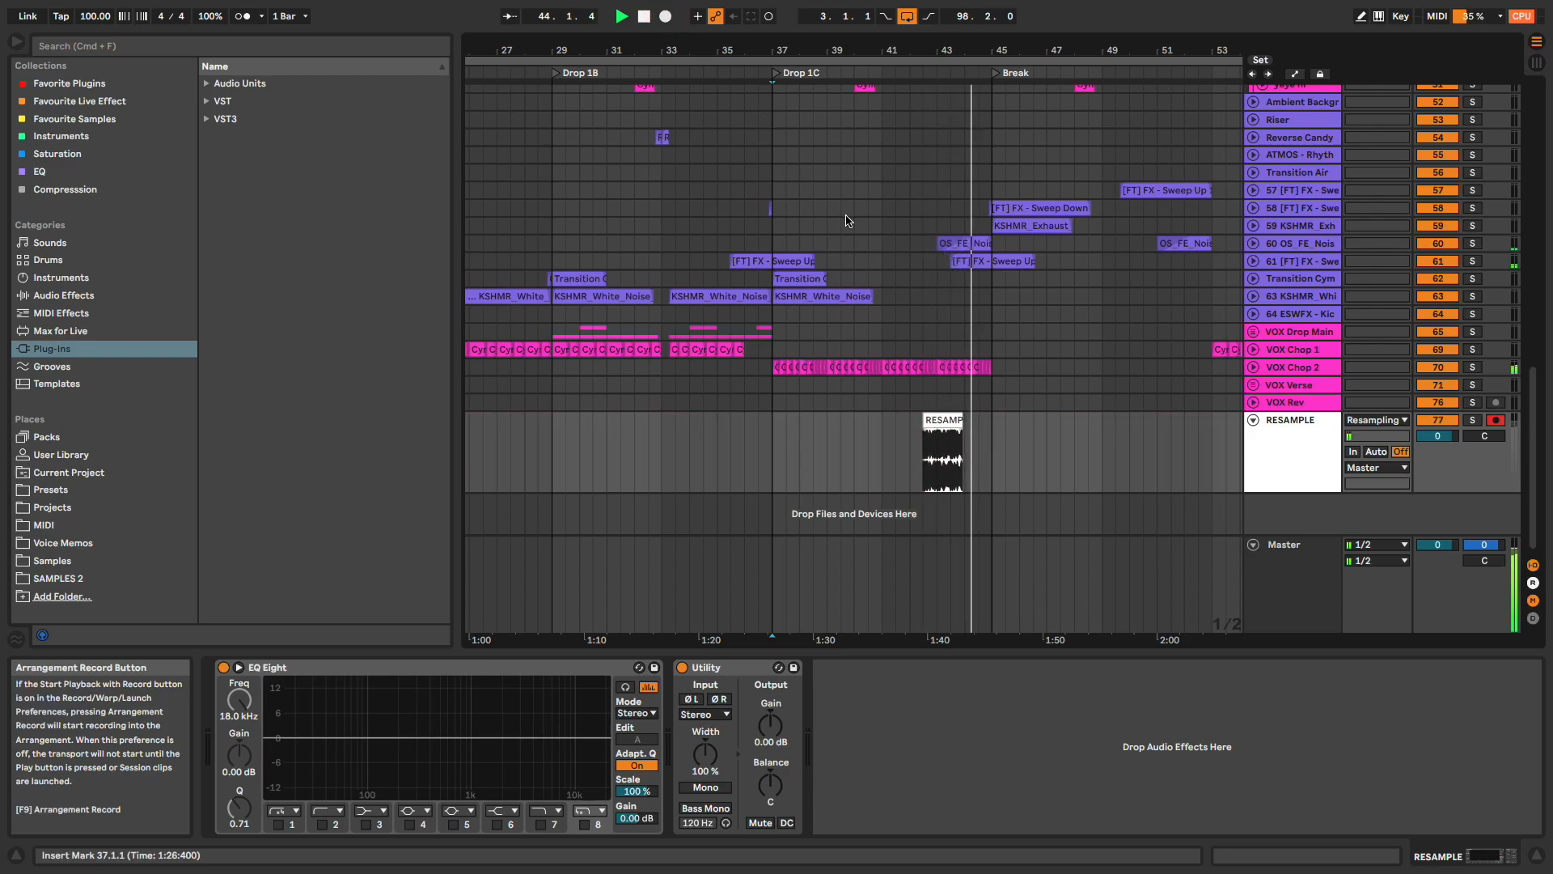
Move the recorded clip onto a new track and place that track between the 61 [FT] FX and Transition Cym tracks.
left_click(944, 426)
left_click_drag(945, 427, 952, 517)
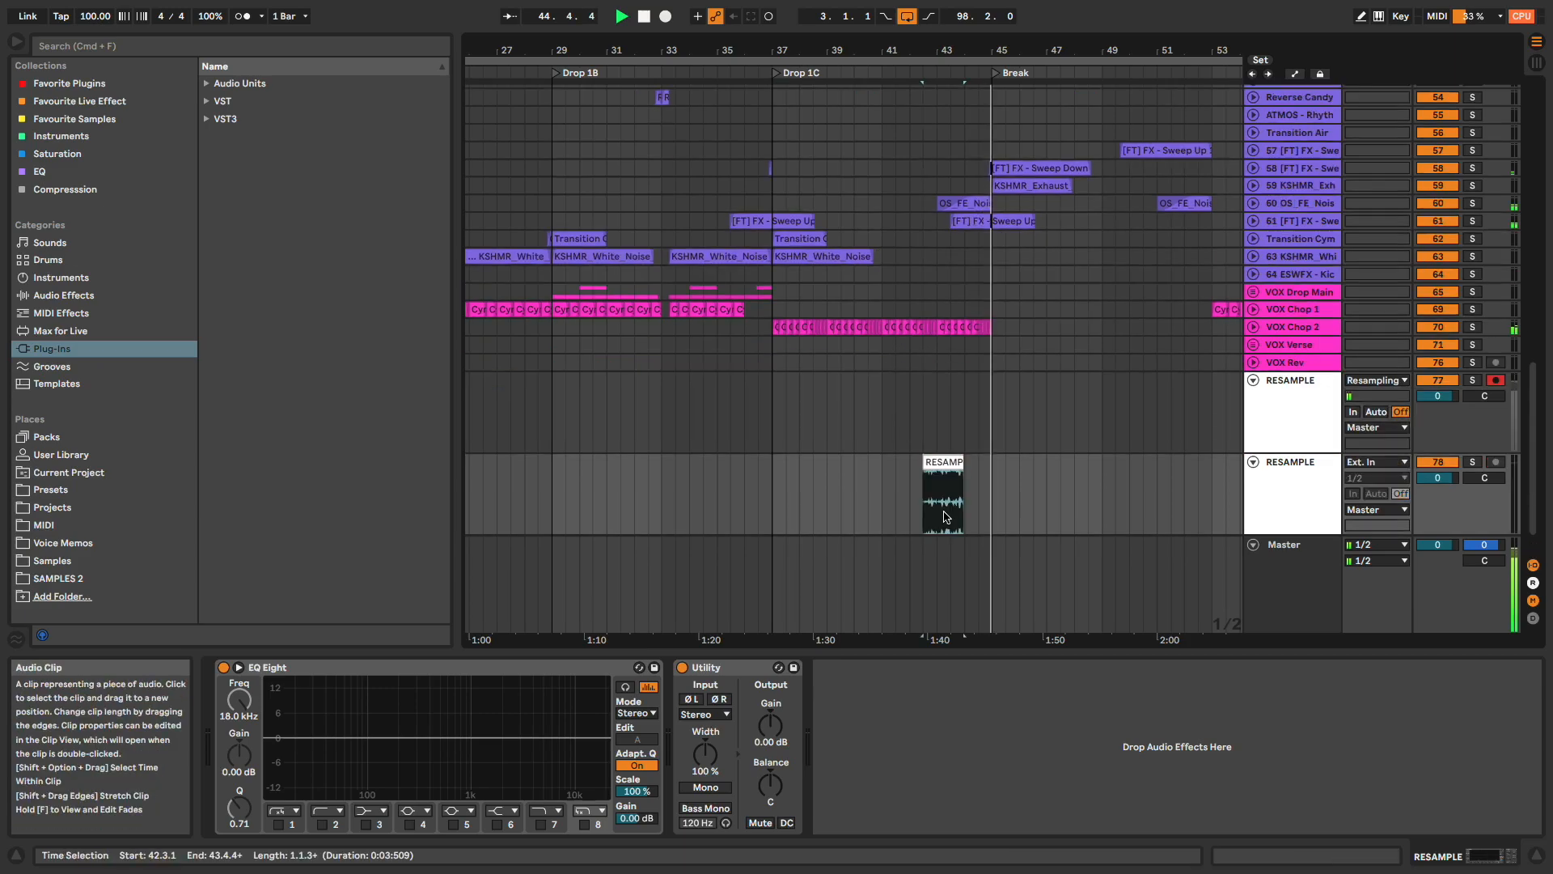
left_click_drag(1302, 488, 1303, 235)
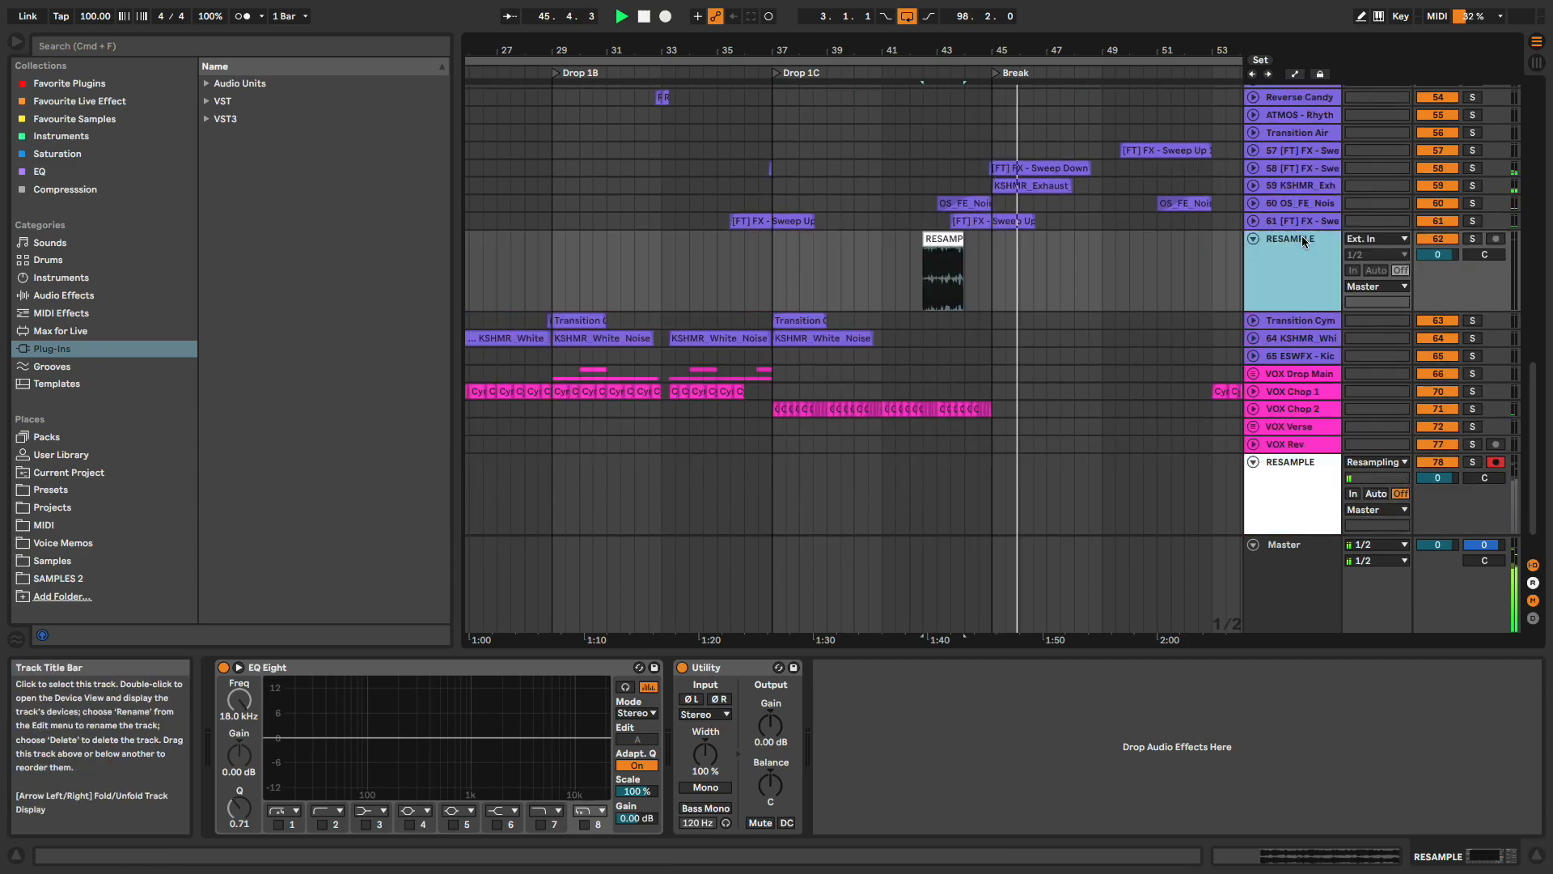
Rename the new track to FX, colour it purple like the neighbouring effects tracks, and assign the track colour to its clips.
type("FX")
key("Return")
right_click(1298, 275)
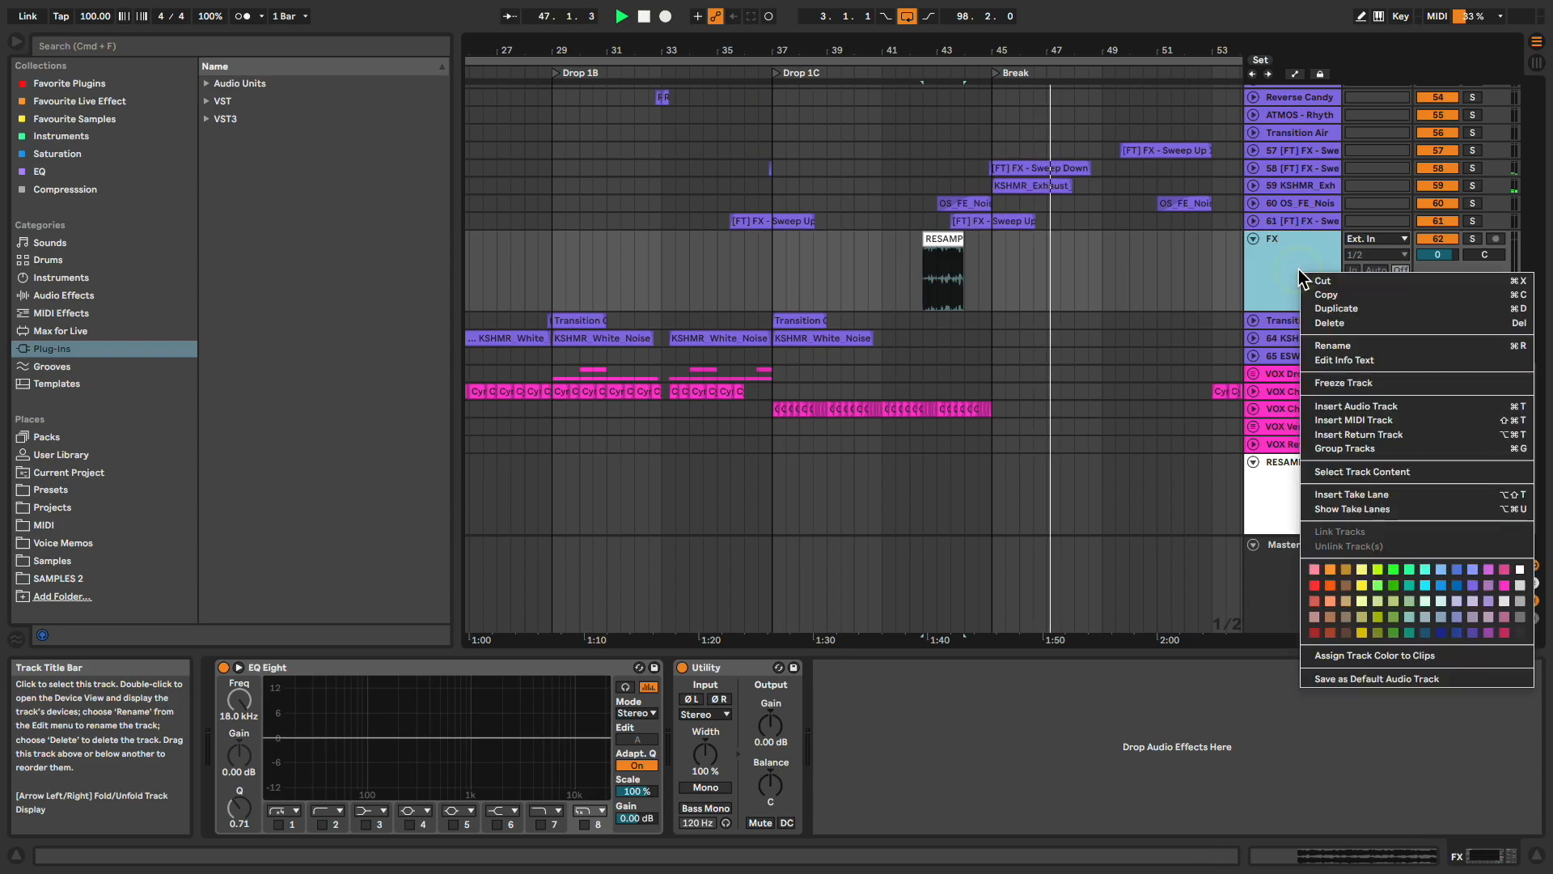
left_click(1474, 587)
right_click(1300, 279)
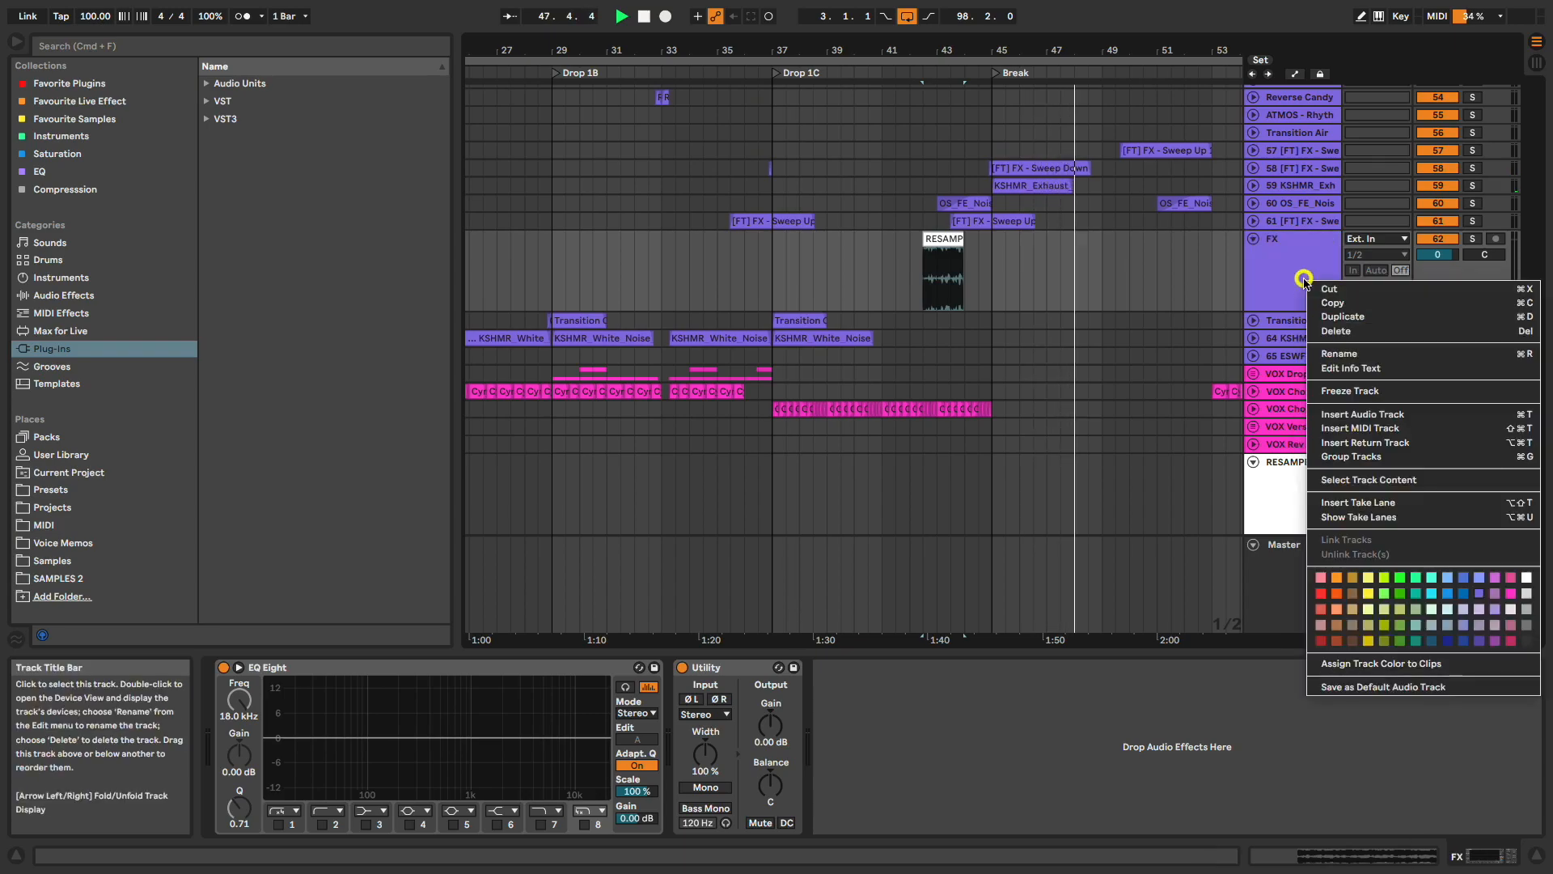
left_click(1477, 656)
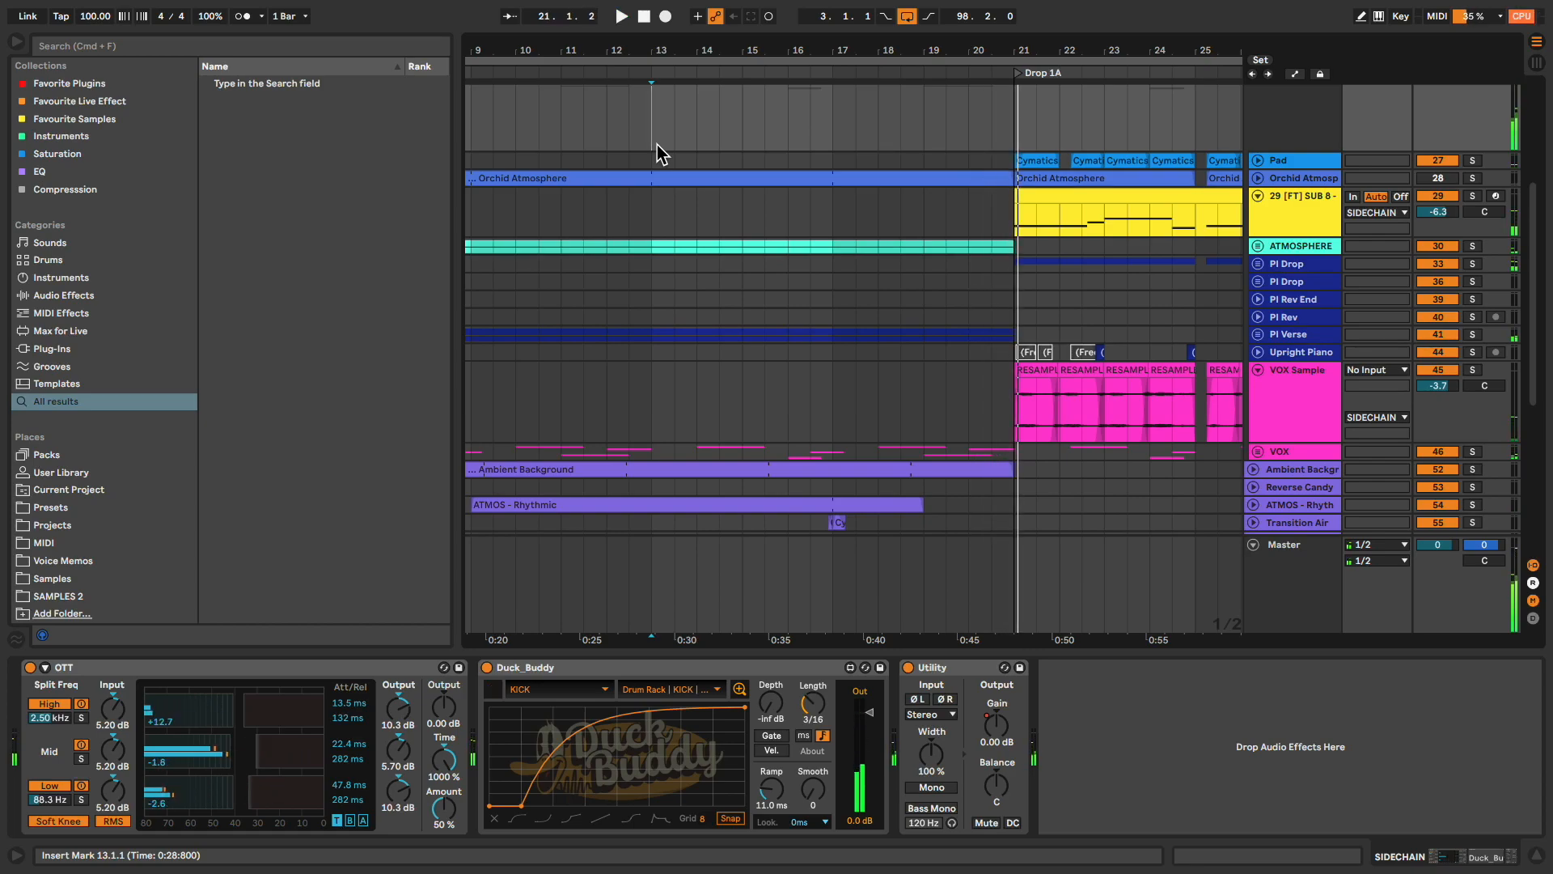
Solo the ATMOSPHERE group and record it onto the armed RESAMPLE track from bar 19 for about one bar.
left_click(1473, 247)
left_click(925, 249)
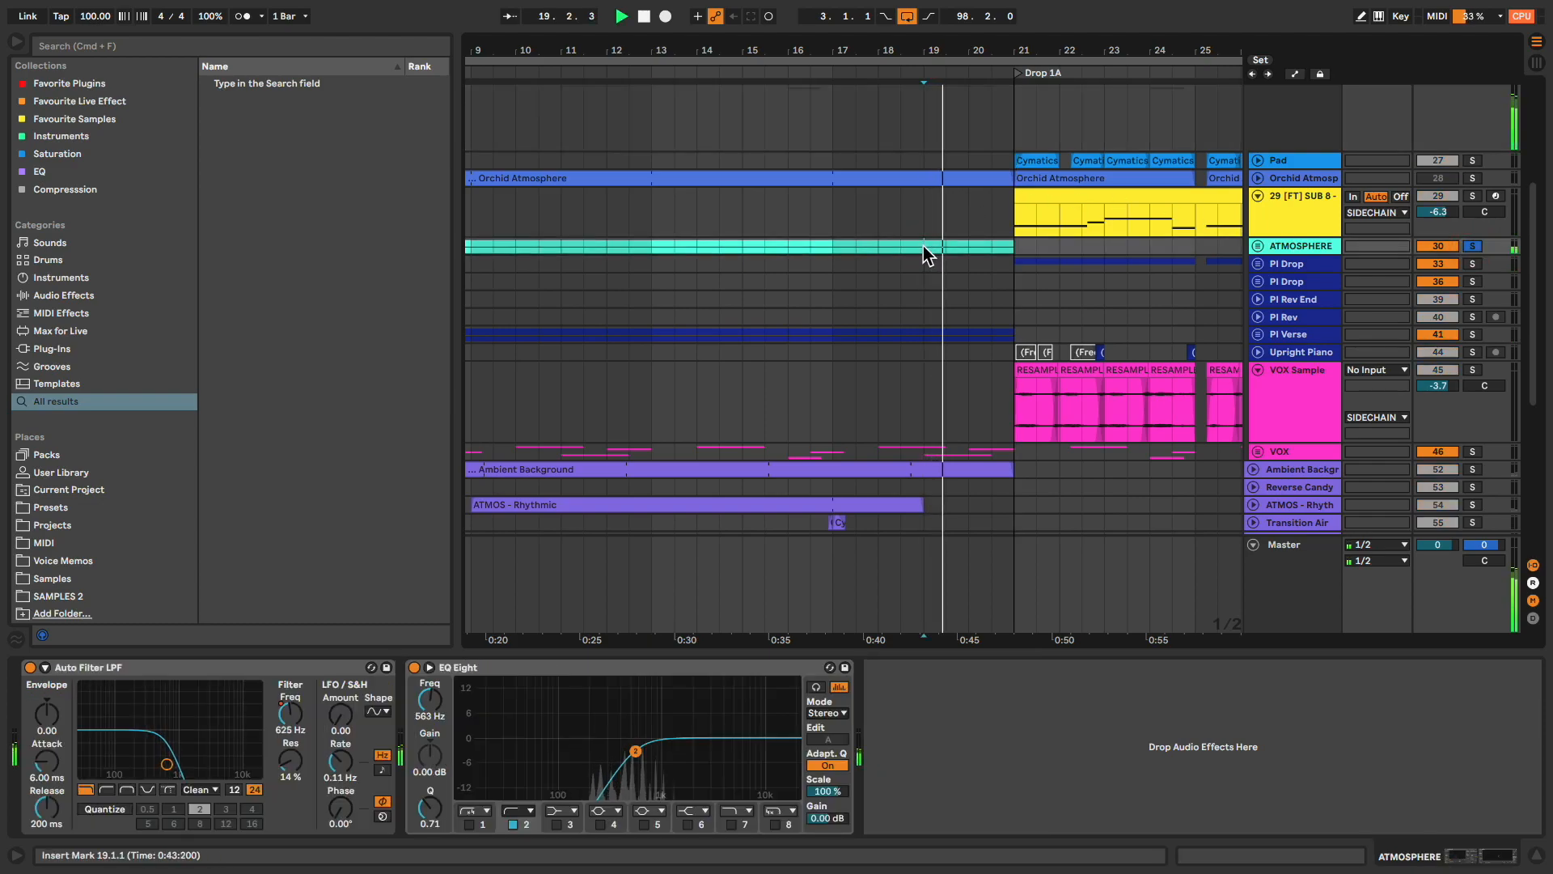
scroll(927, 256, "down", 10)
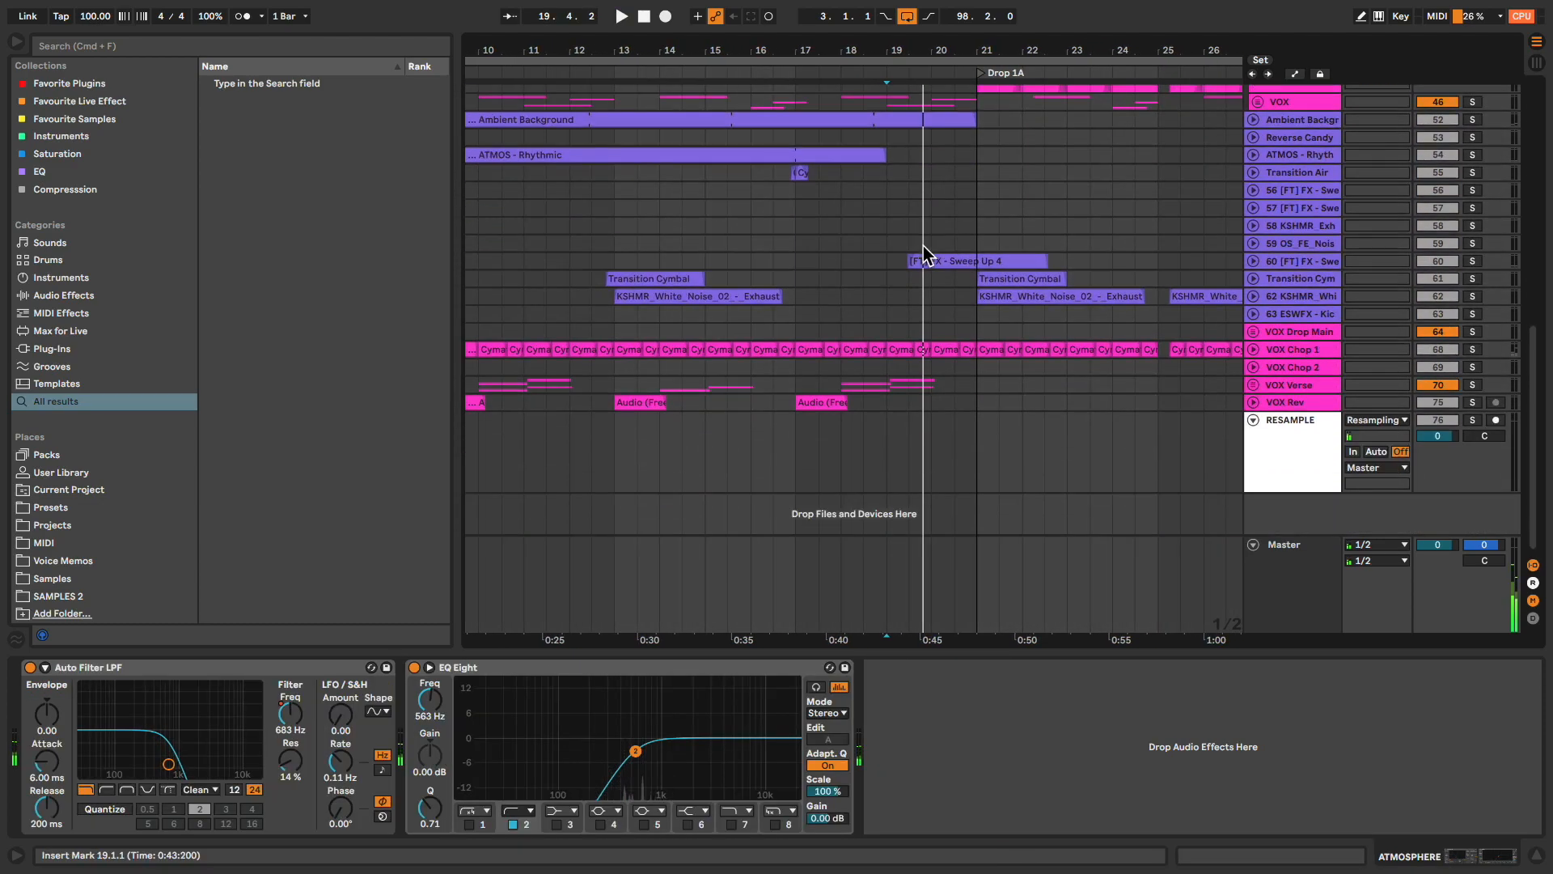
left_click(1496, 421)
left_click(665, 16)
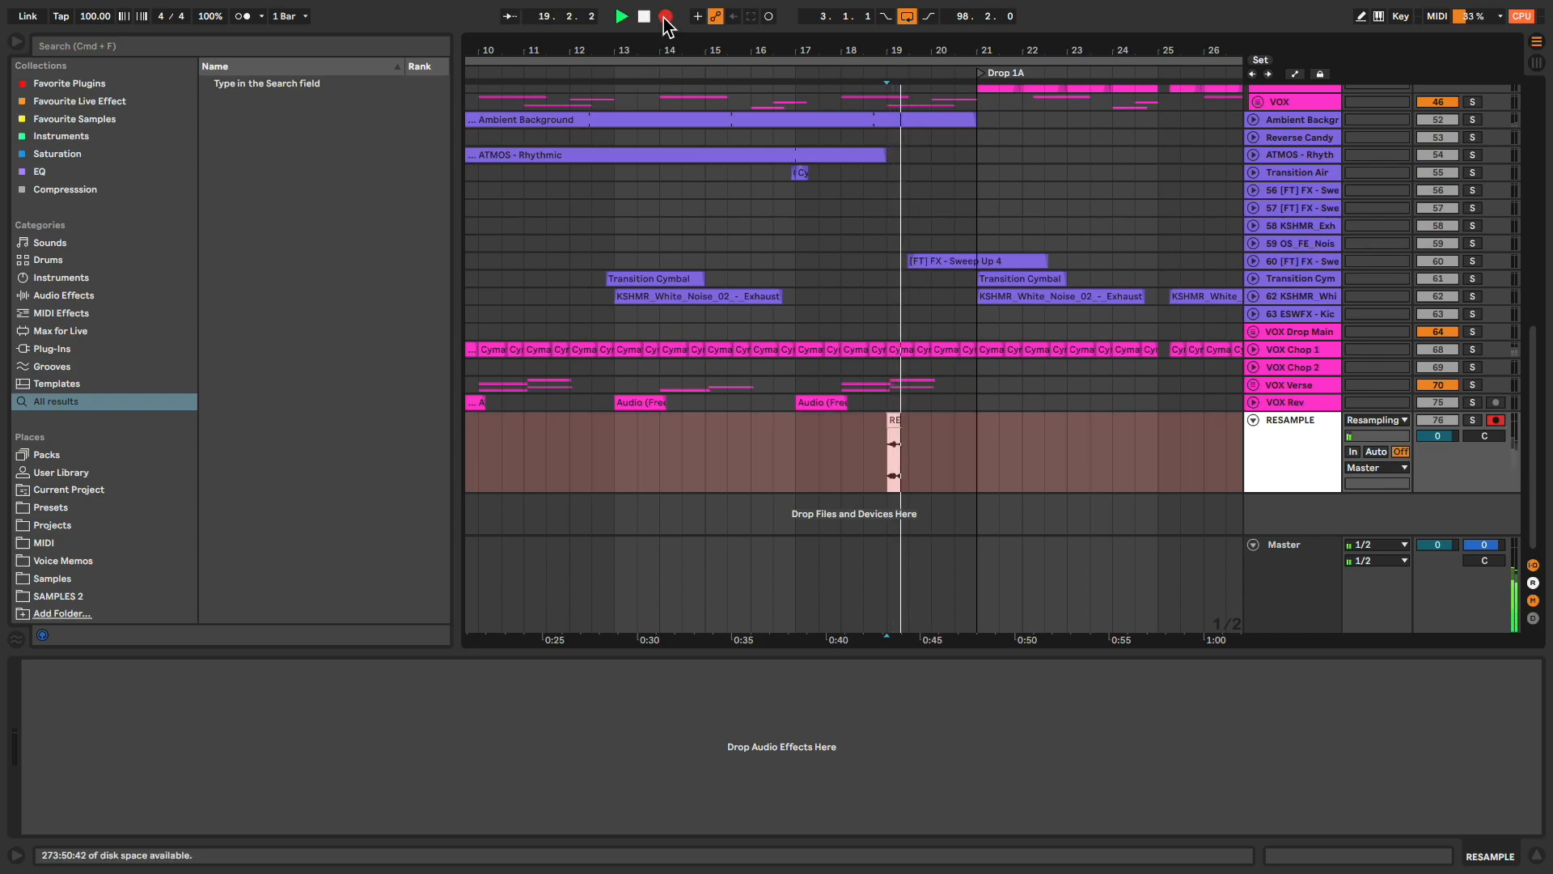
key("space")
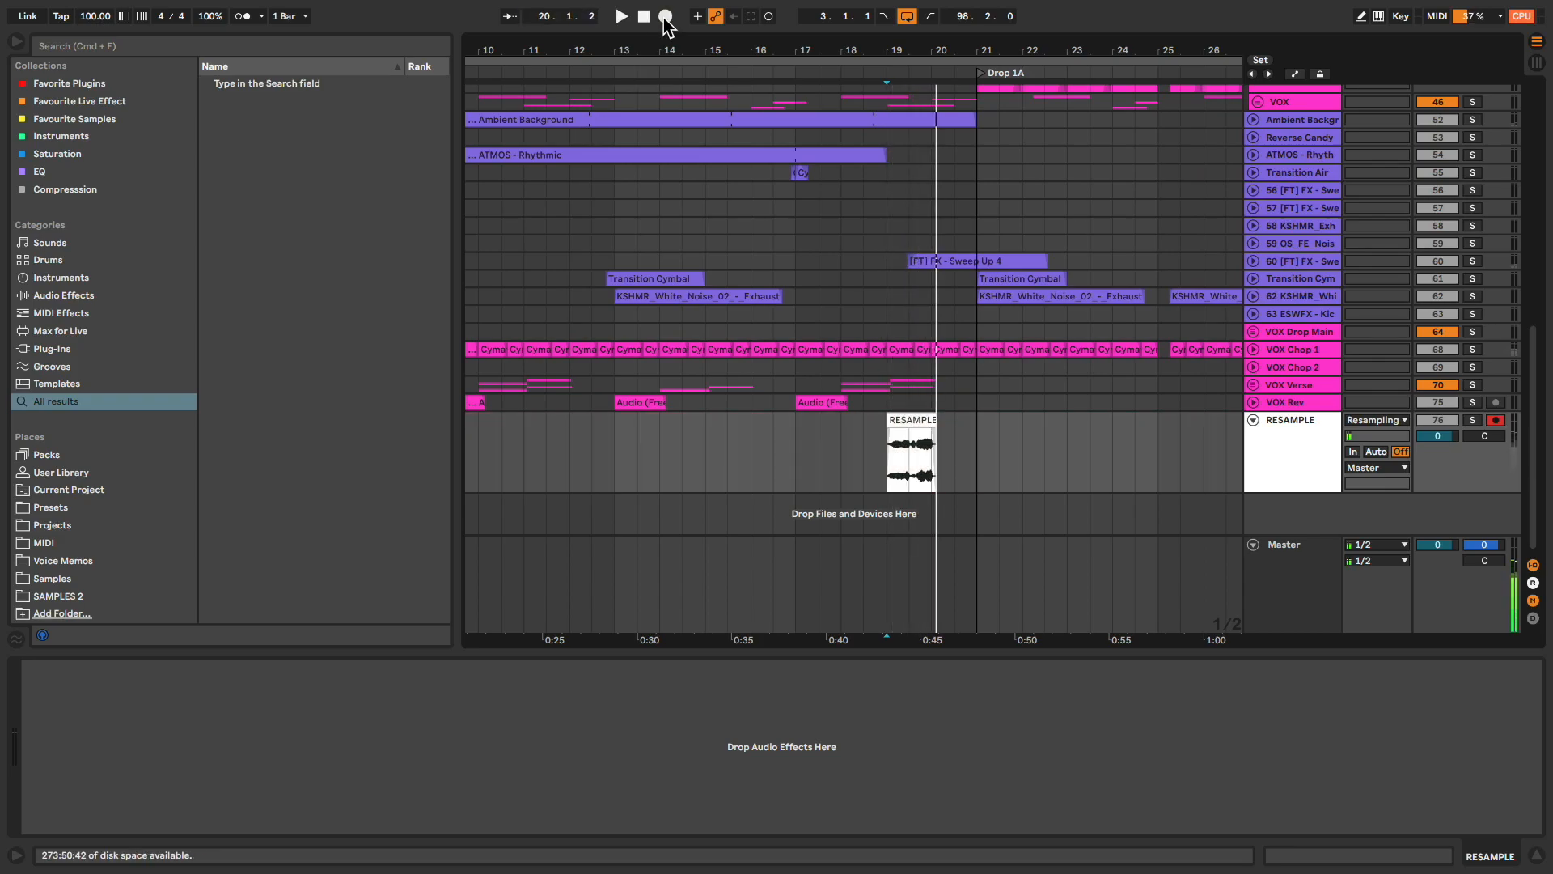
Move the recorded atmosphere clip onto a new track and place that track below the 56 [FT] FX track.
left_click_drag(911, 436, 910, 505)
left_click_drag(1295, 500, 1278, 158)
scroll(954, 189, "up", 5)
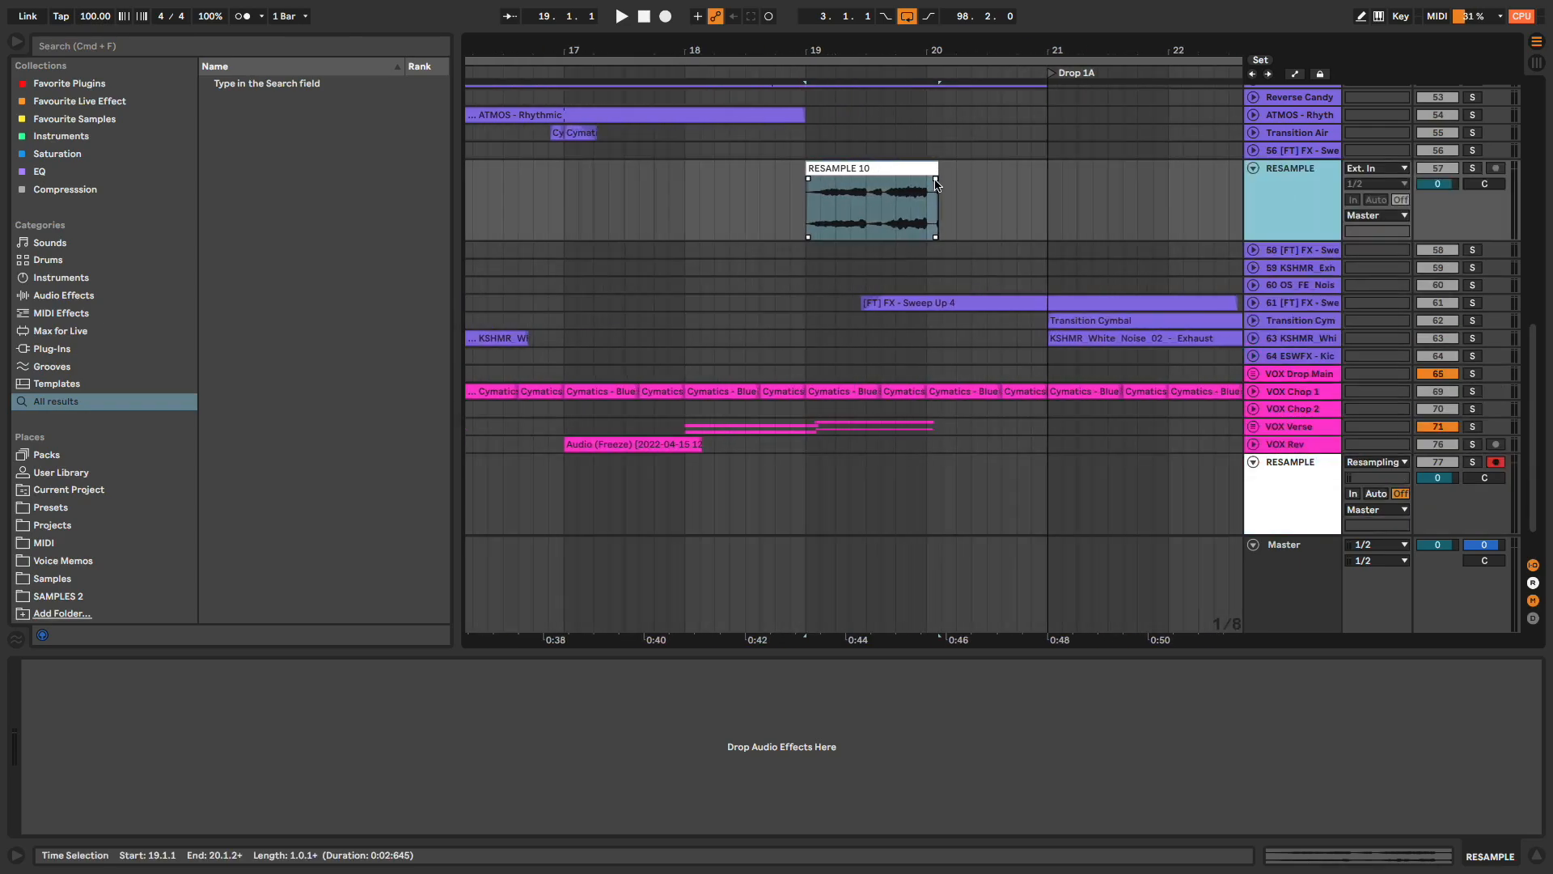
Trim the atmosphere clip to a short slice starting at 19.2.1.
left_click_drag(795, 169, 826, 170)
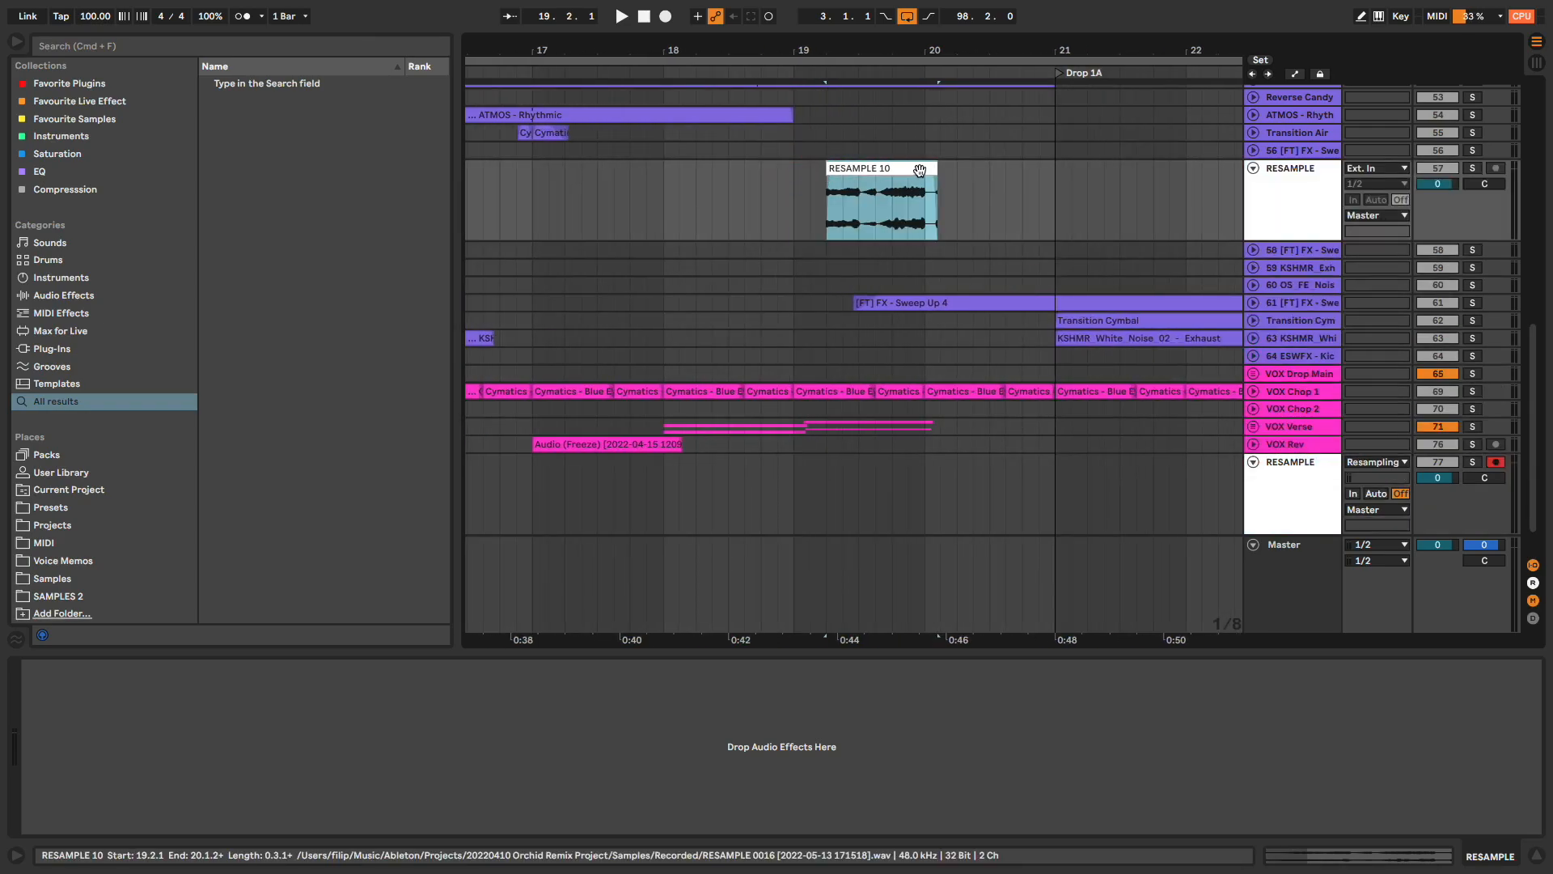
left_click_drag(937, 171, 848, 177)
left_click(825, 206)
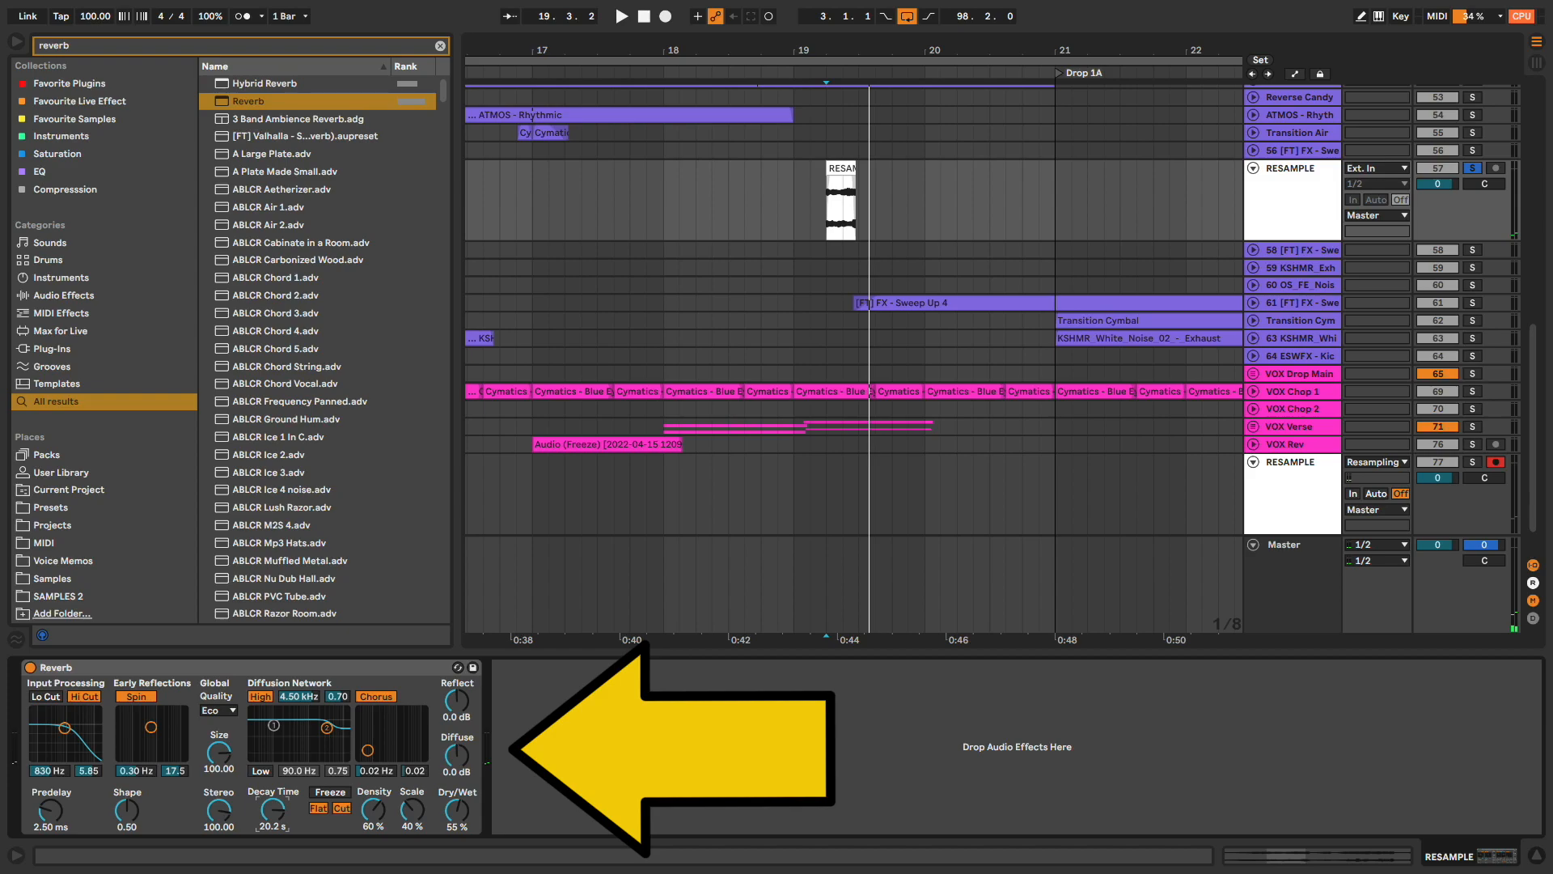
Audition the slice through the Reverb, and freeze and flatten its track.
key("space")
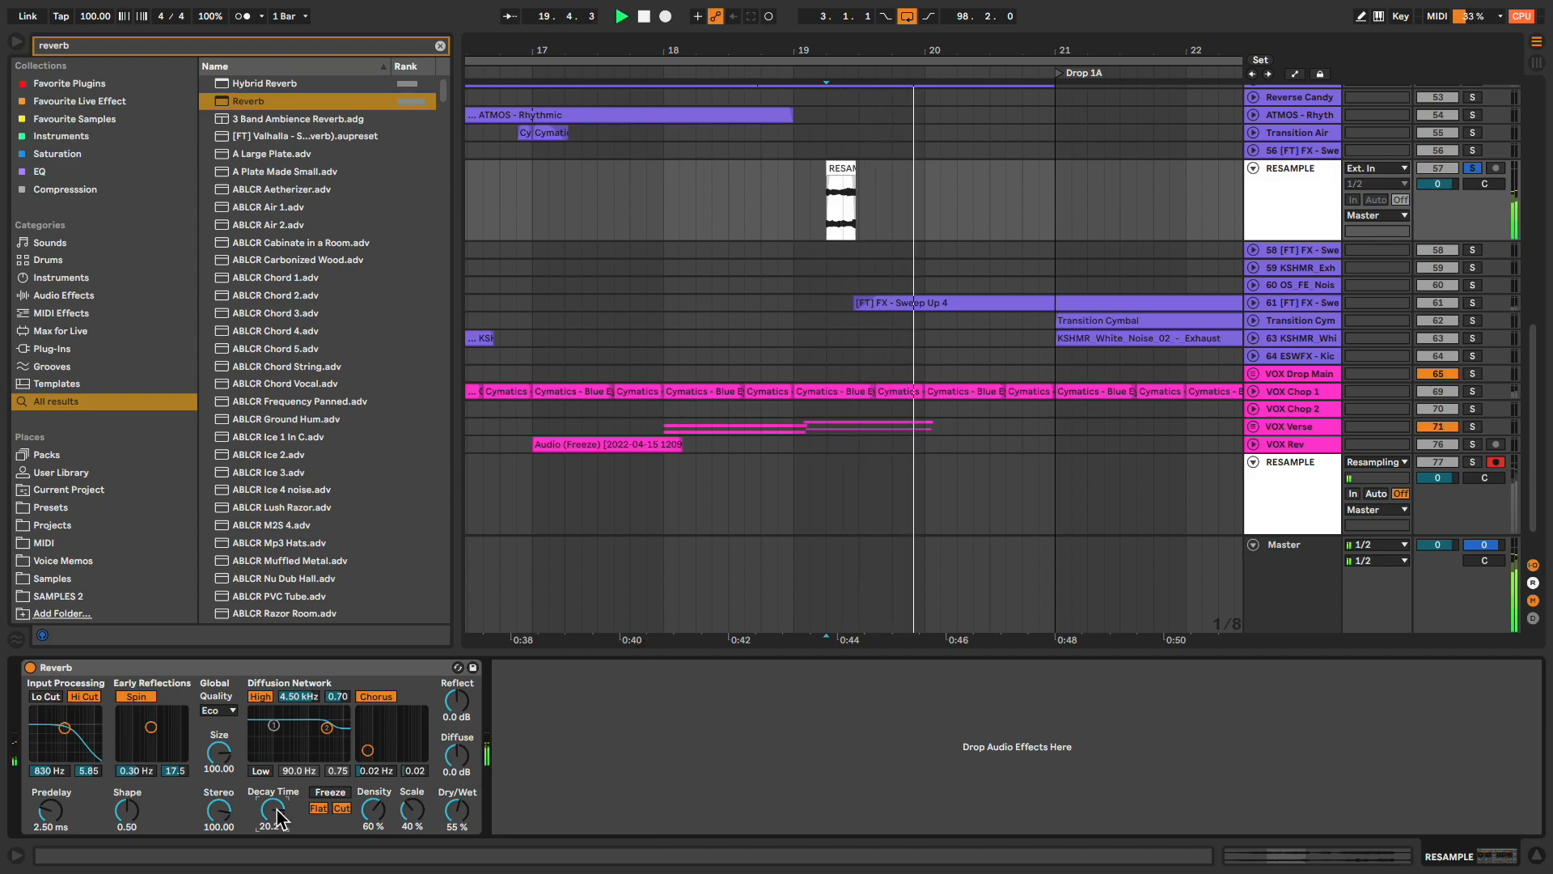
right_click(1281, 201)
left_click(1359, 315)
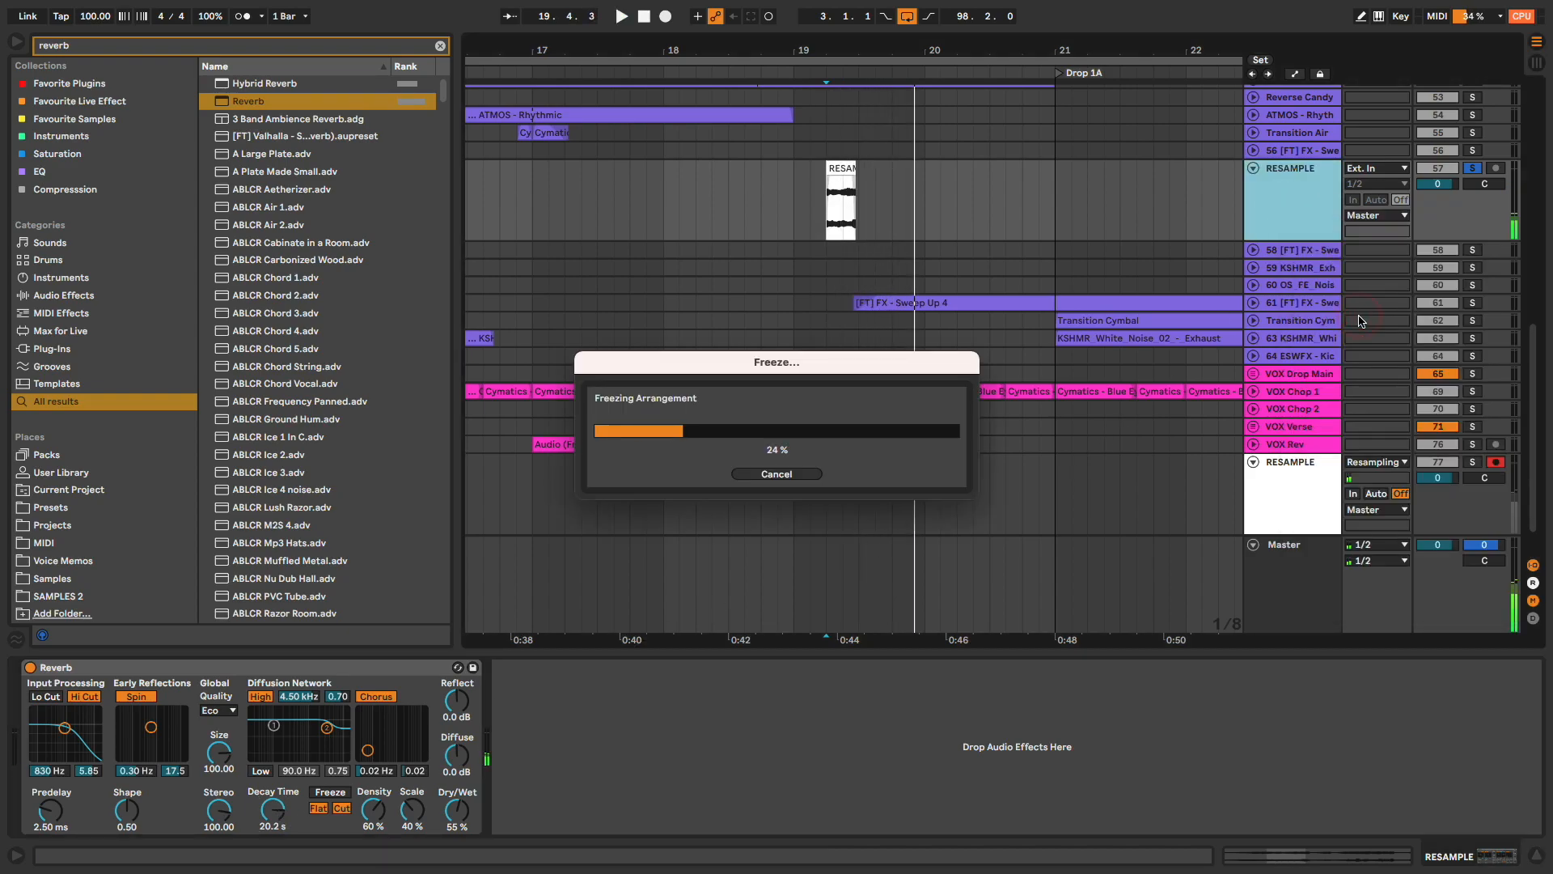
right_click(1309, 217)
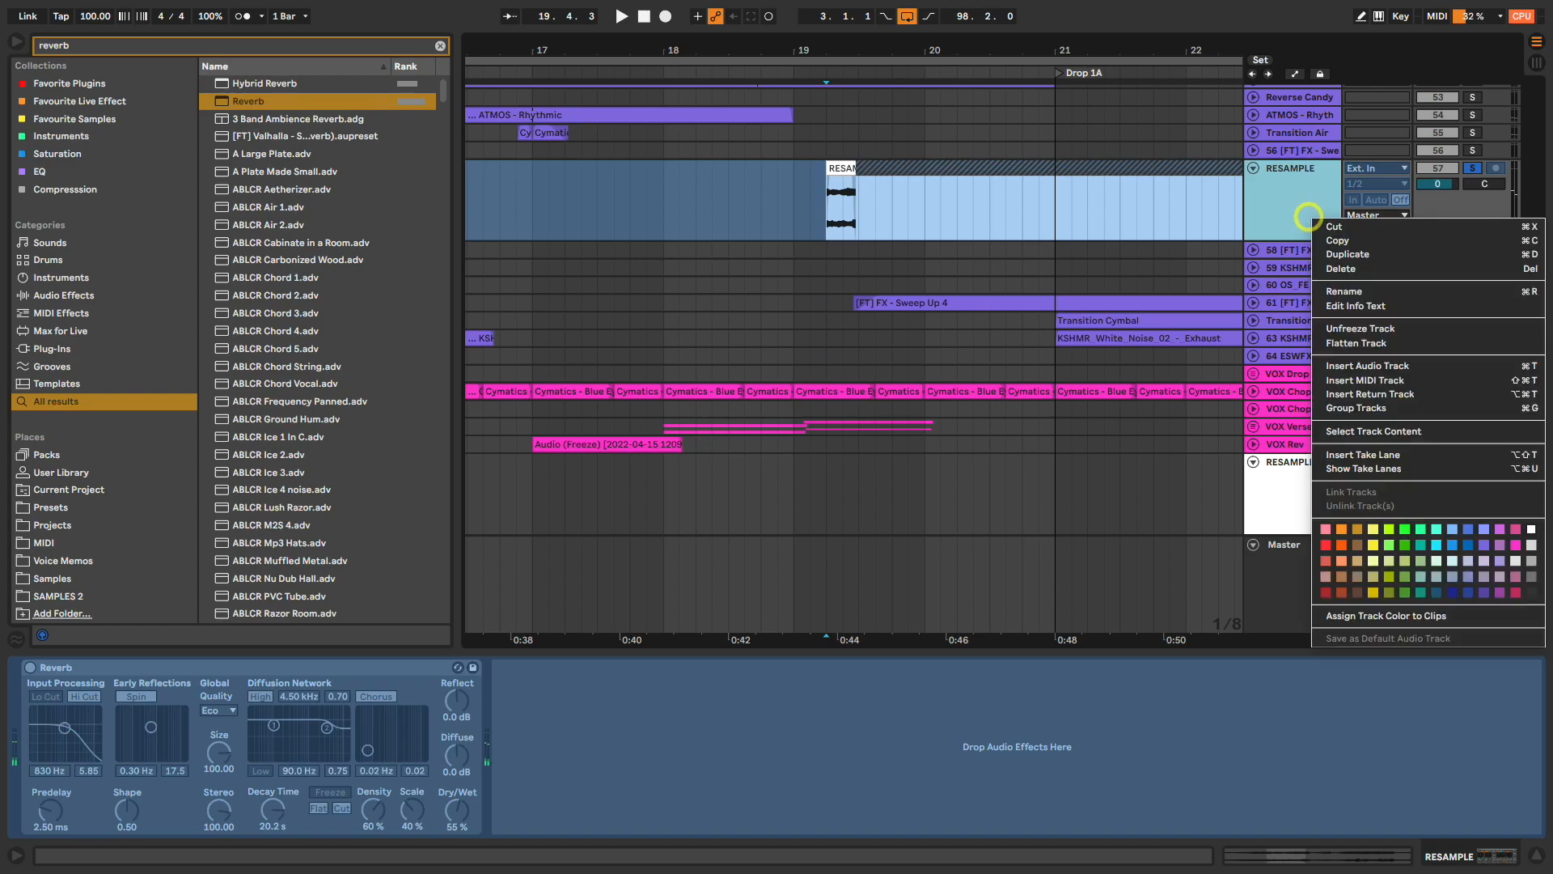
left_click(1371, 343)
Raise the end of the reversed reverb clip's transposition envelope to +12 st and audition the rise.
key("shift+Tab")
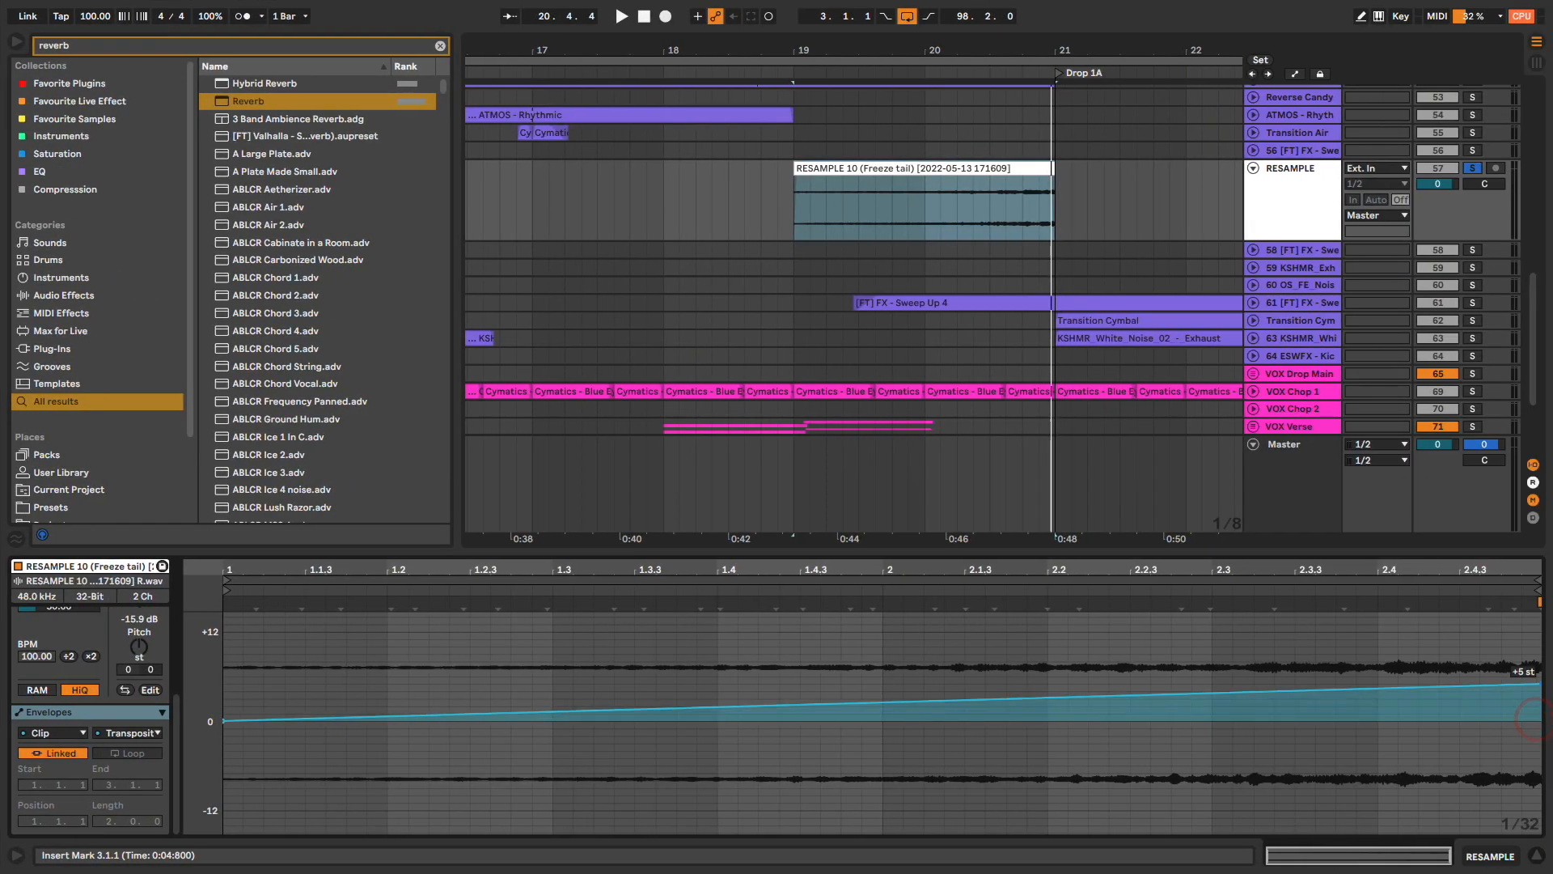
key("space")
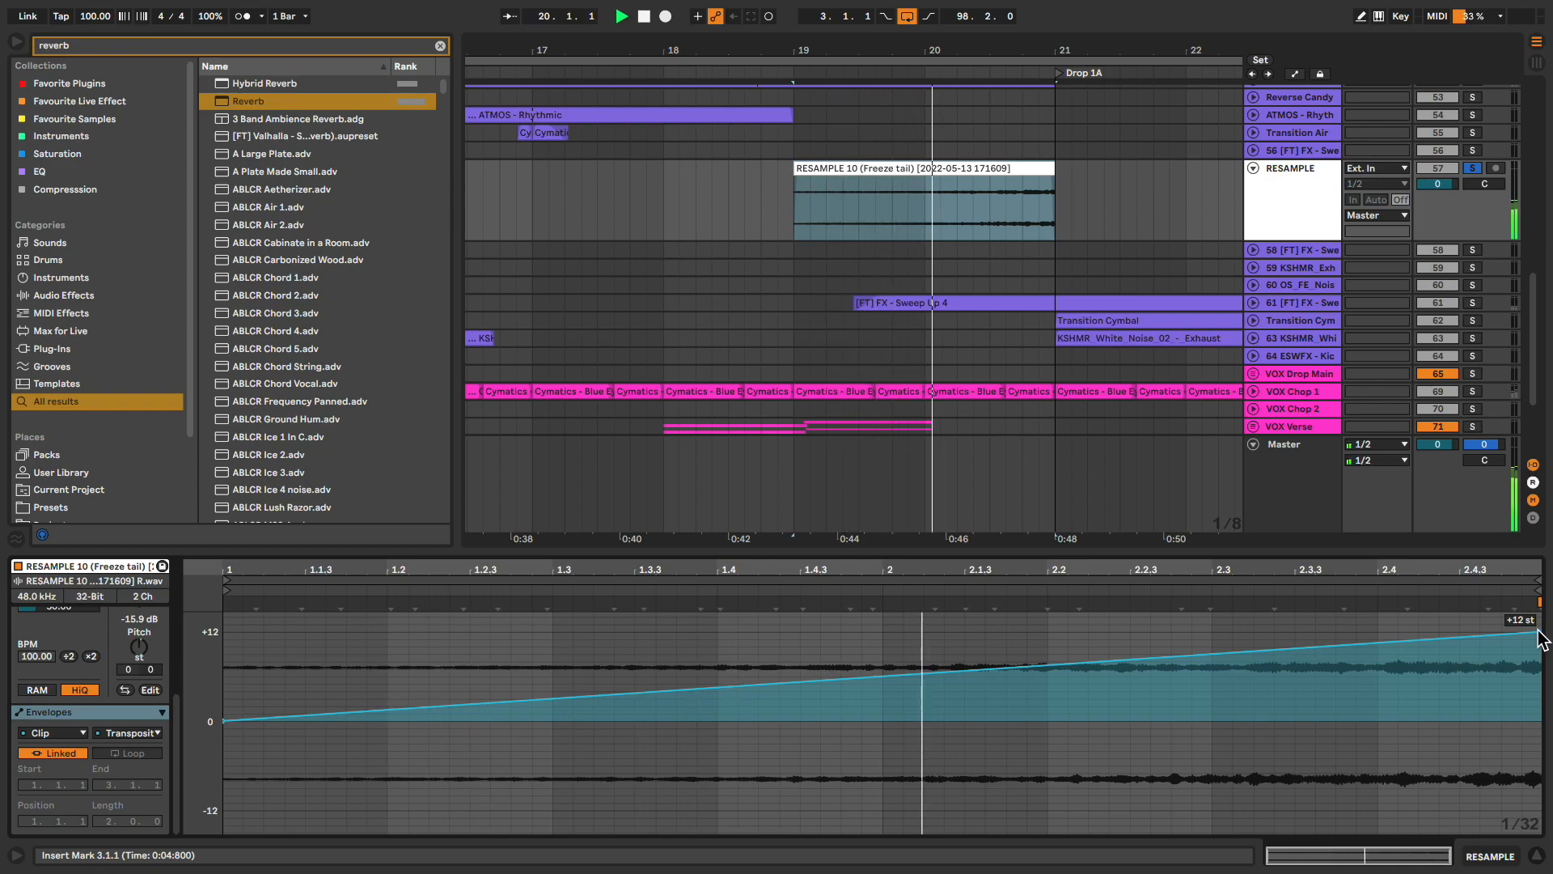
key("space")
Unsolo the reversed reverb track and play the full mix from bar 17.
left_click(1474, 169)
left_click(528, 213)
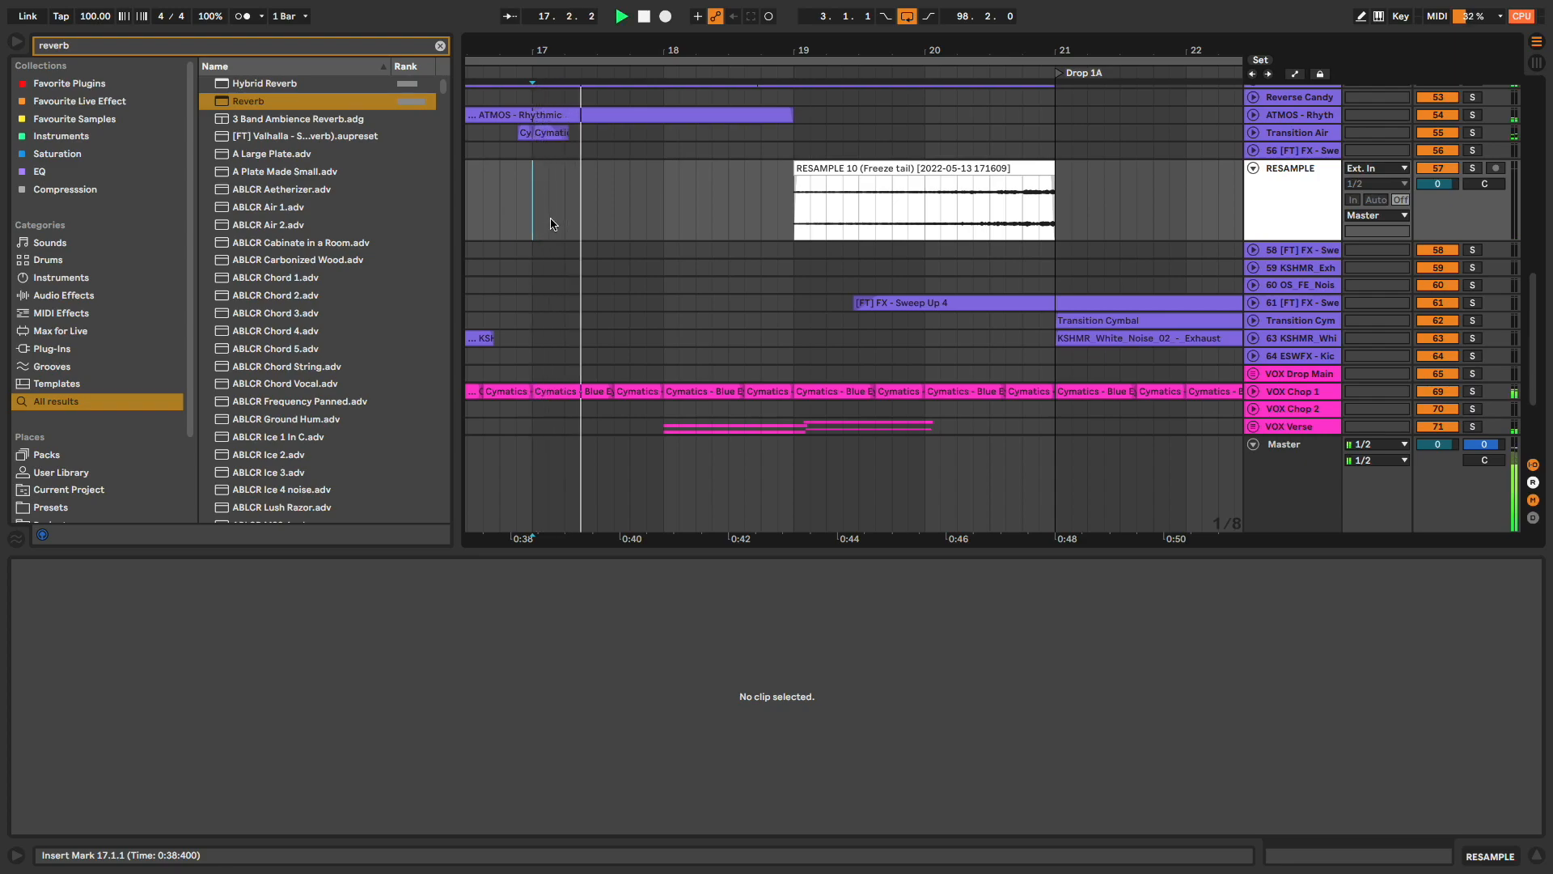
scroll(550, 220, "up", 4)
scroll(550, 220, "down", 4)
scroll(551, 223, "up", 3)
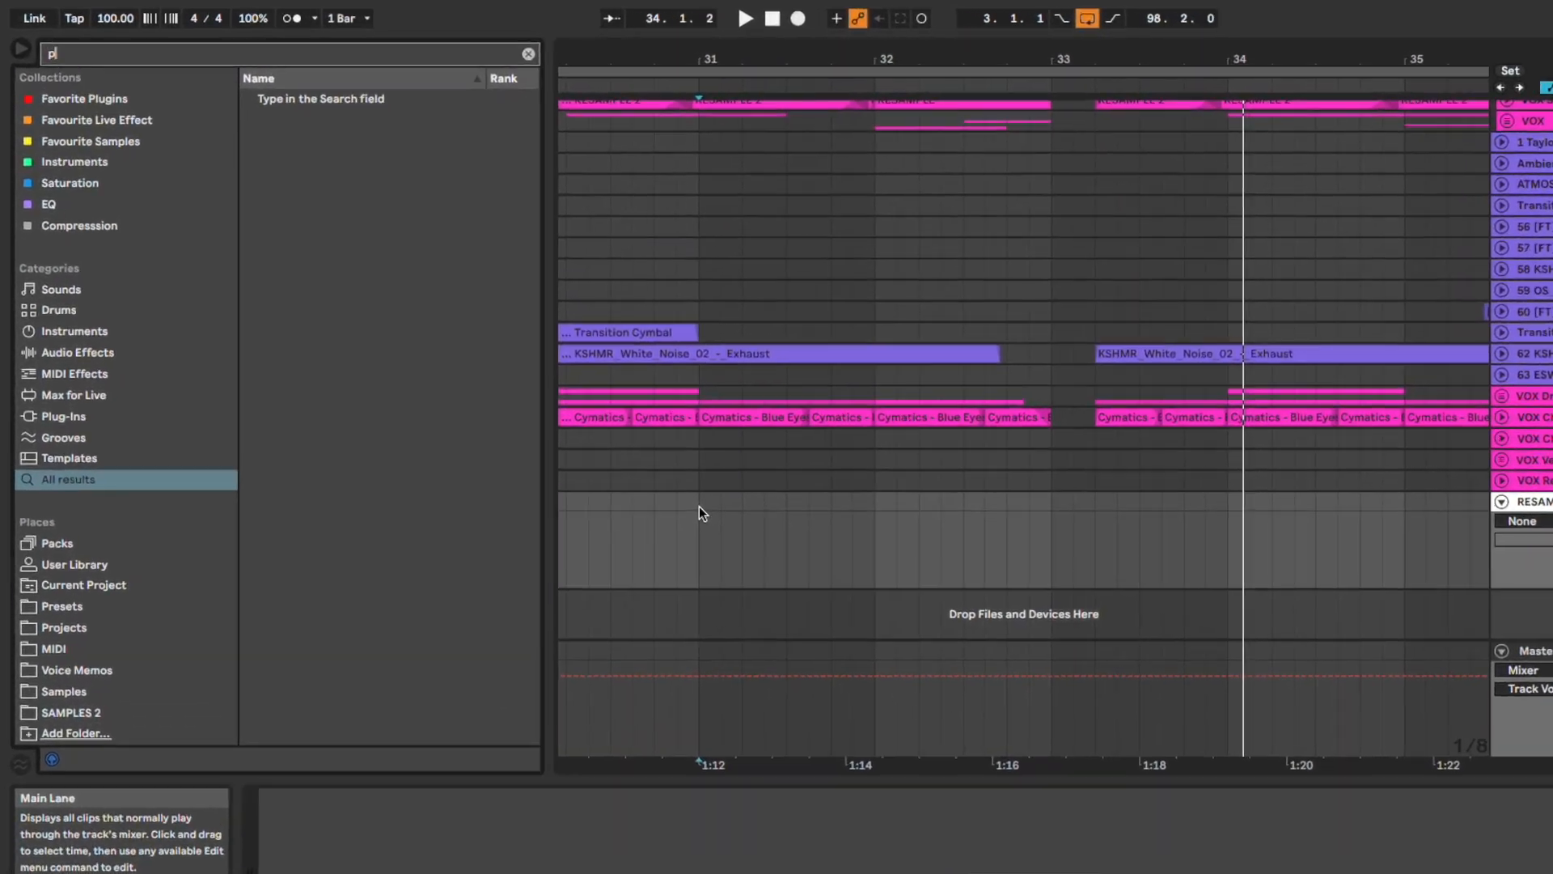
Search the browser for "pitch drop" and add PitchDrop.amxd to the end of the Master track's device chain.
type("itch drop")
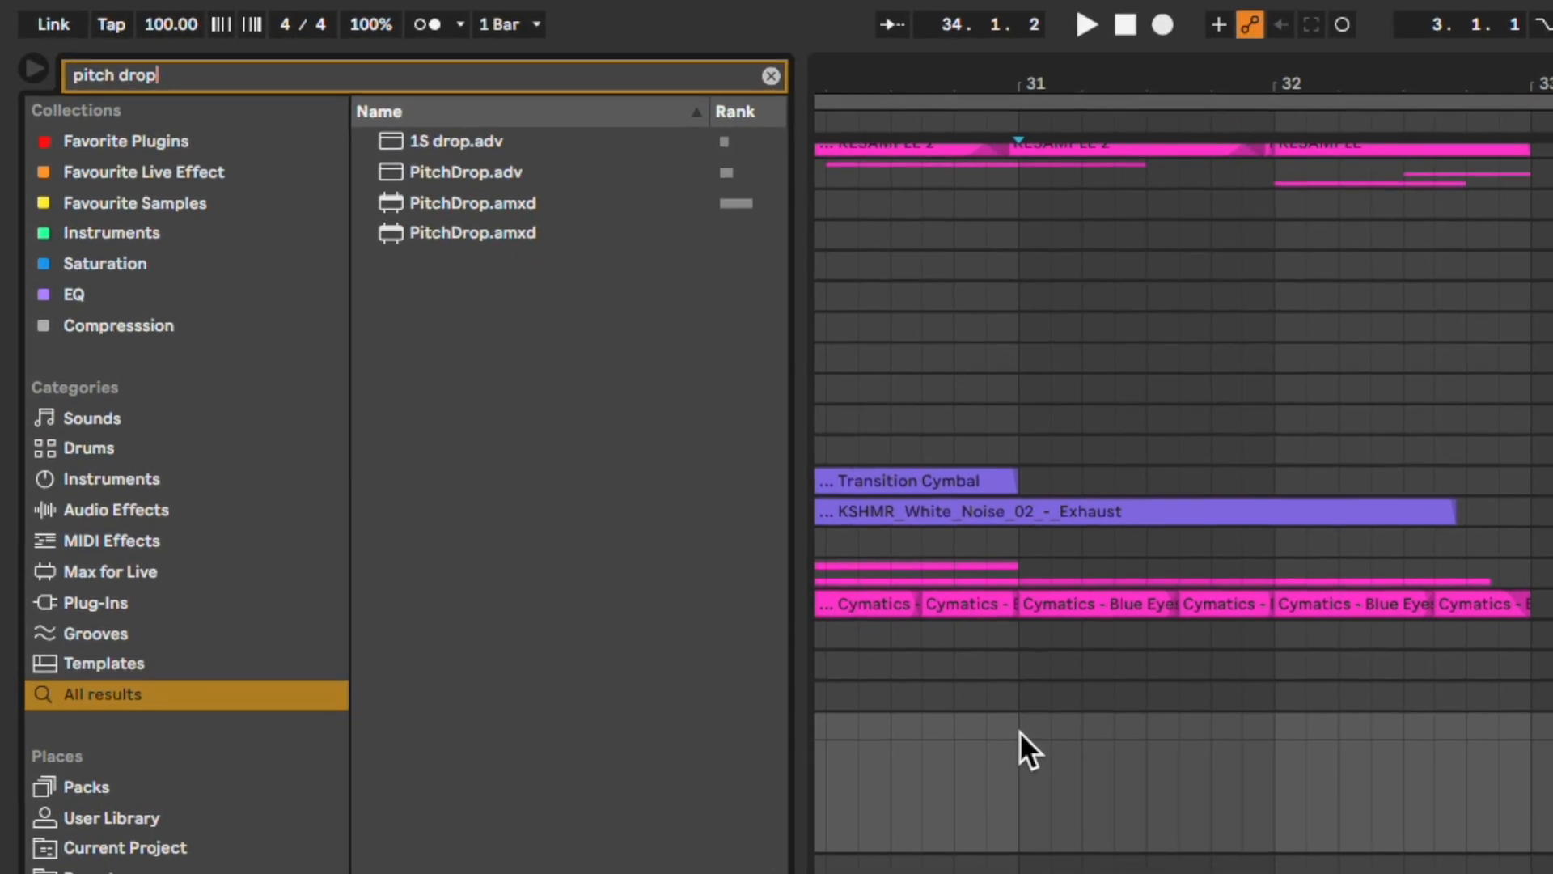
left_click_drag(466, 203, 1312, 551)
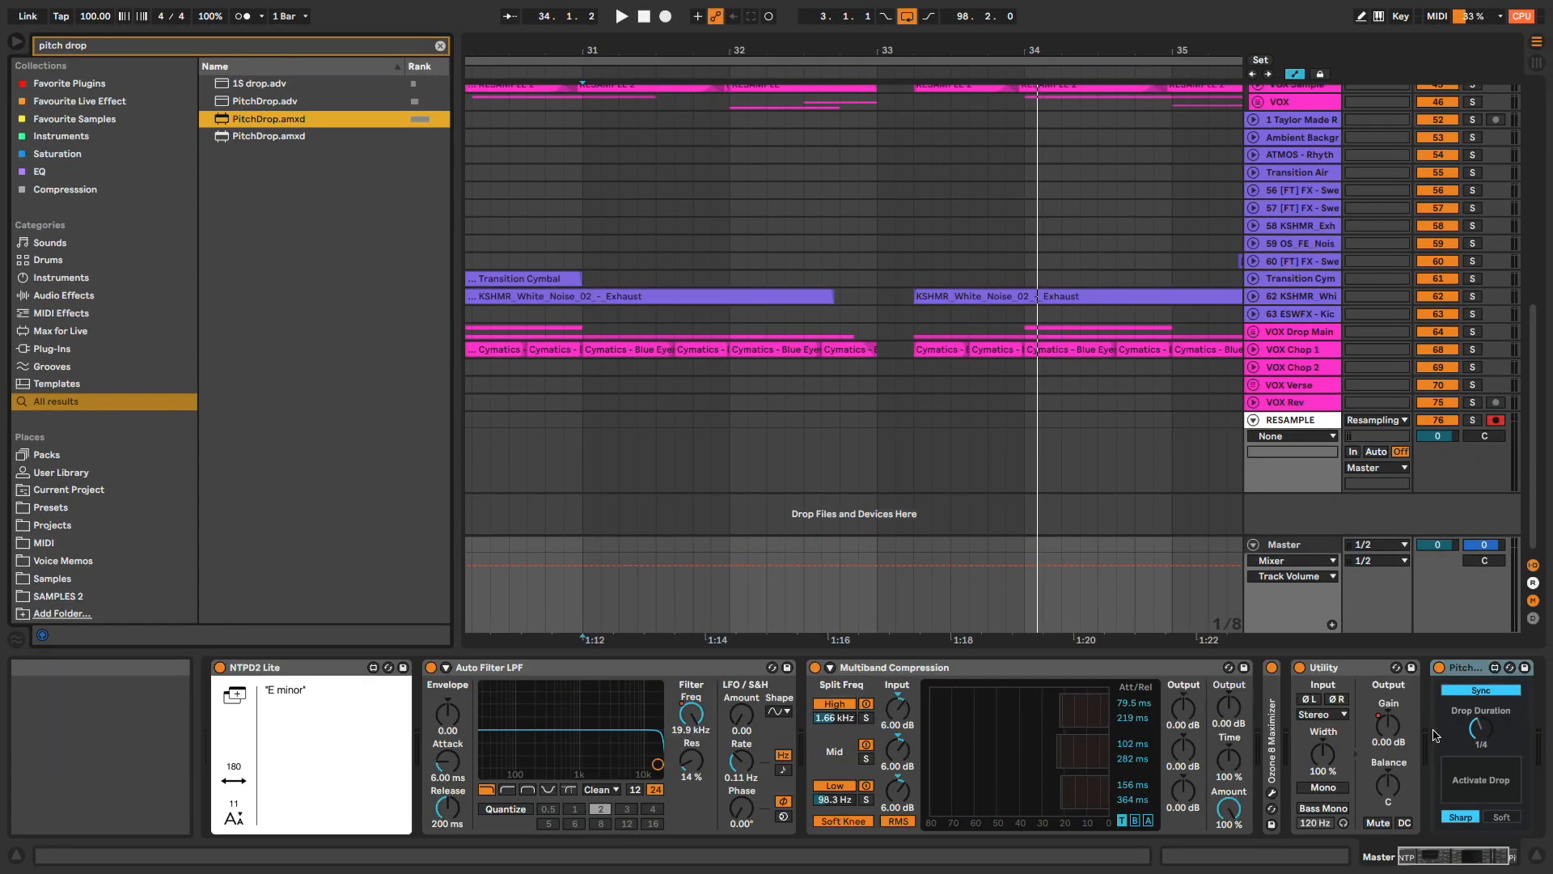
Draw Drop Activate automation for PitchDrop on the Master track, switched on from about 32.3 to bar 33.
left_click(1480, 776)
key("b")
left_click(805, 564)
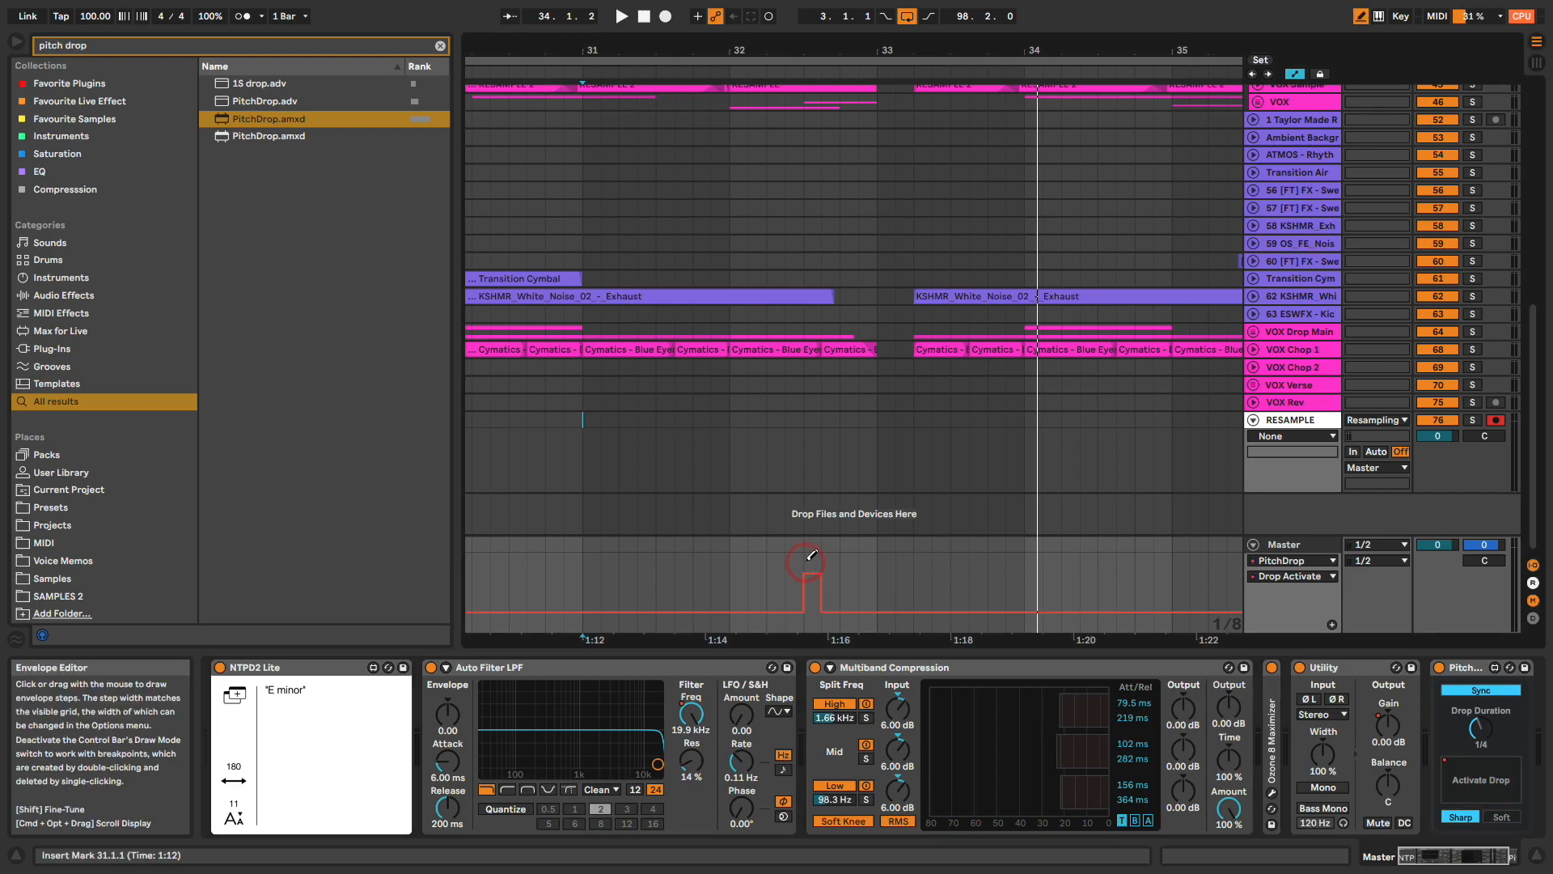
left_click_drag(833, 568, 859, 573)
key("b")
Play the pitch drop from bar 32 and set PitchDrop to the Soft curve with a 5/16 drop duration.
left_click(728, 576)
key("space")
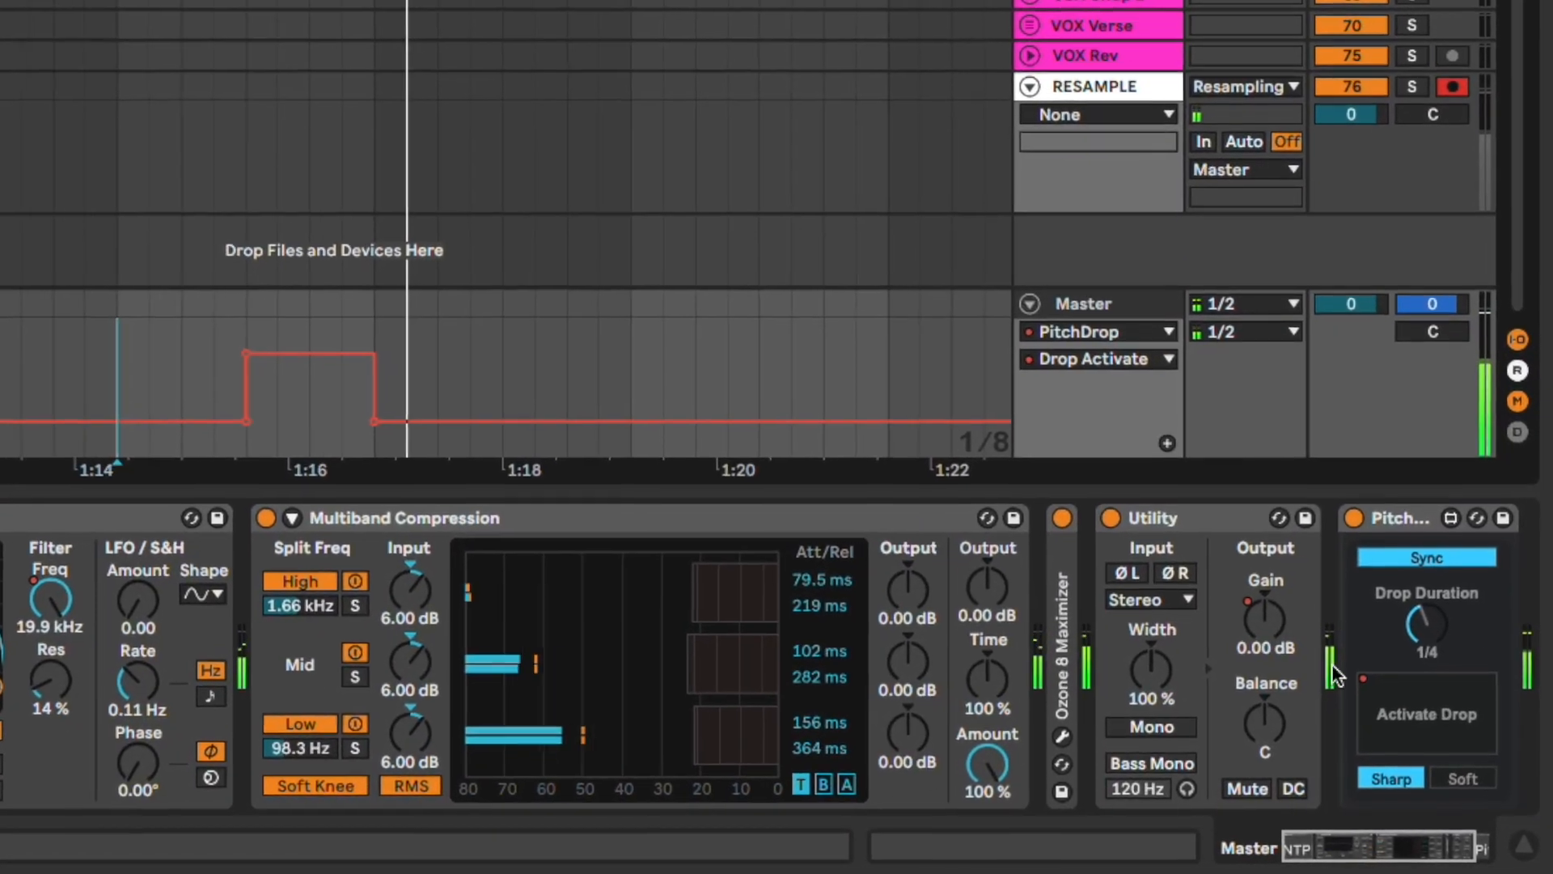
left_click(1453, 778)
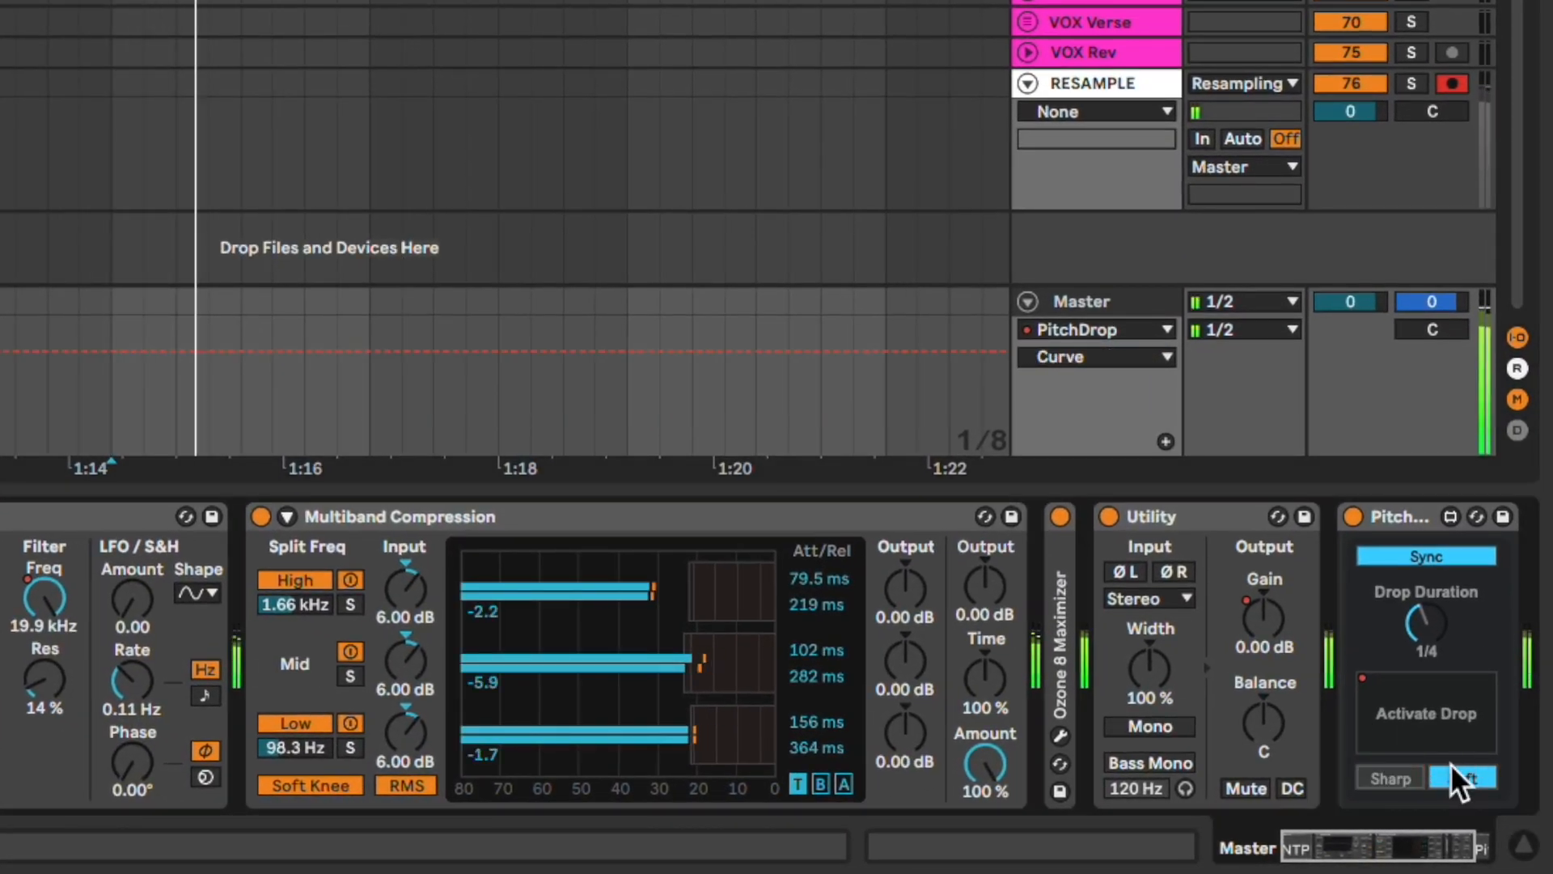
left_click_drag(1425, 628, 1425, 618)
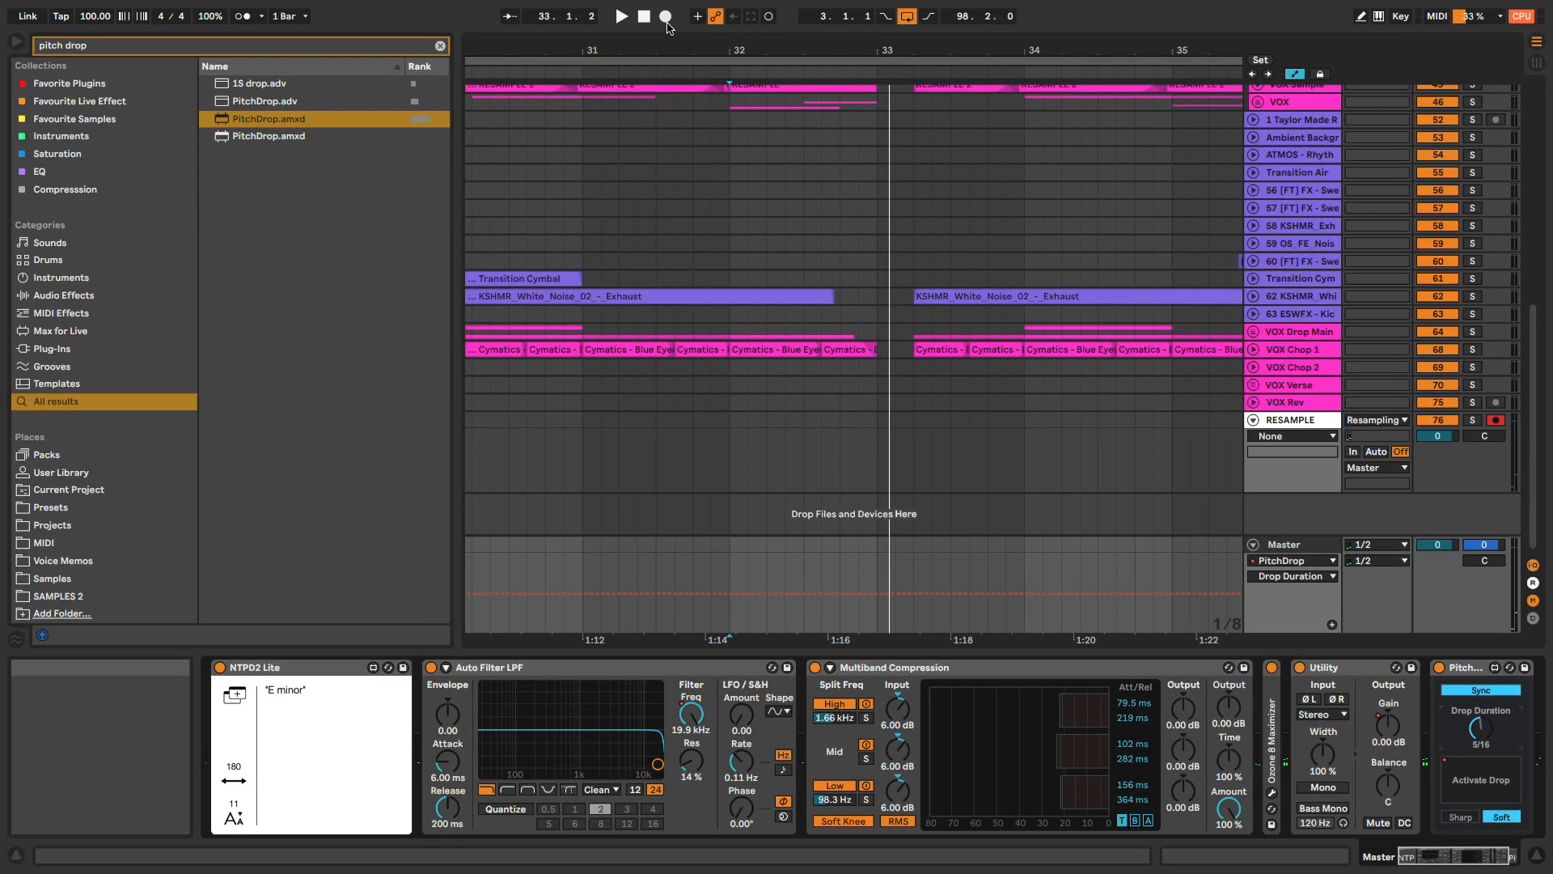
Record the pitch drop onto the RESAMPLE track from bar 32 to bar 33 and move the clip onto a new track.
left_click(656, 6)
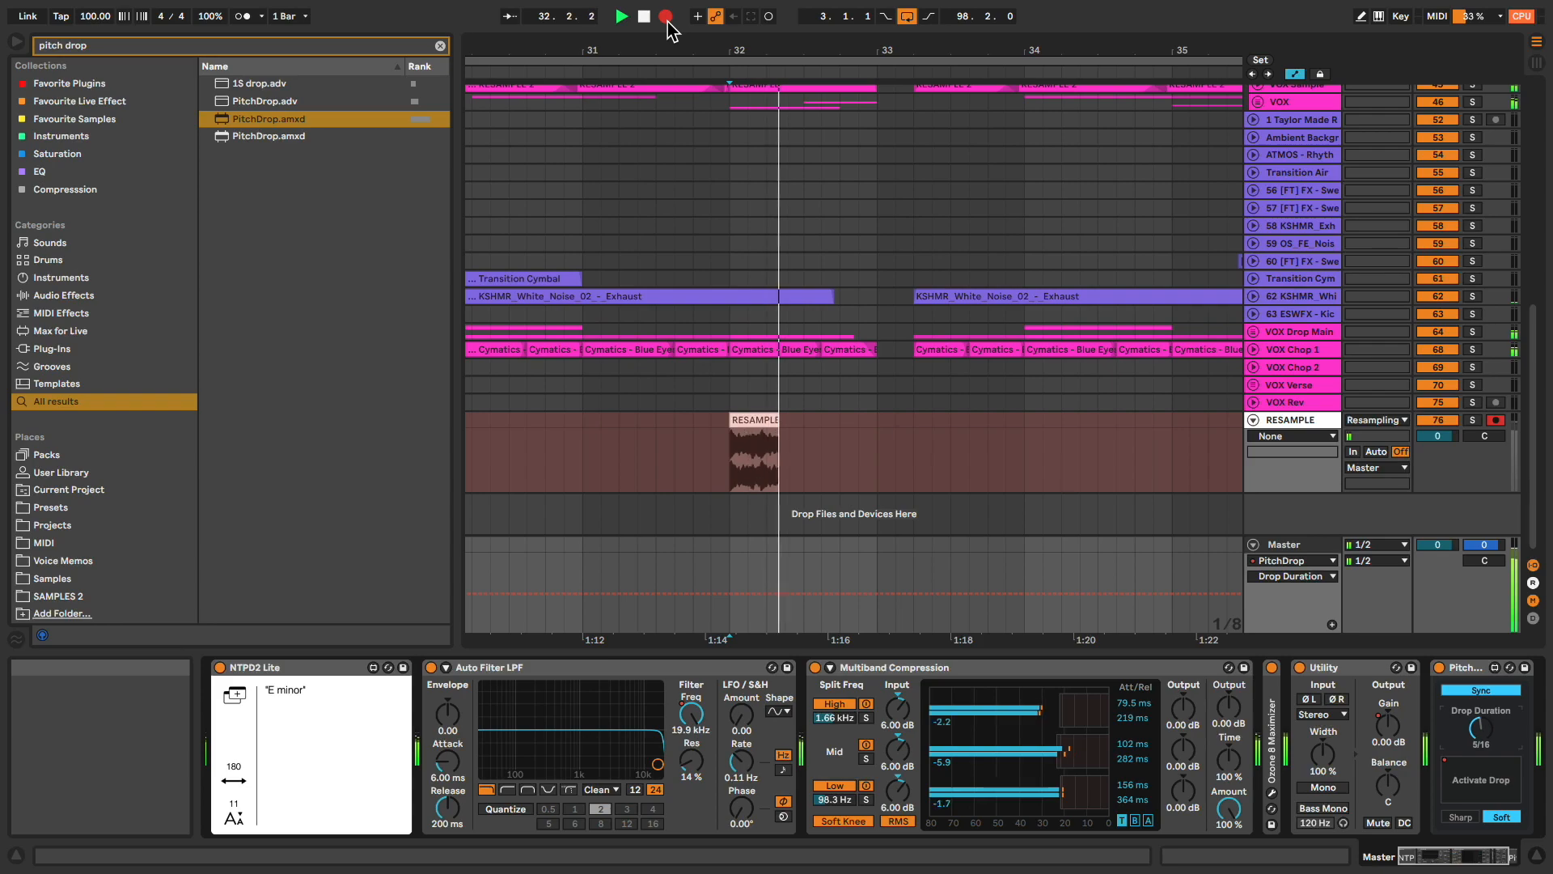
key("space")
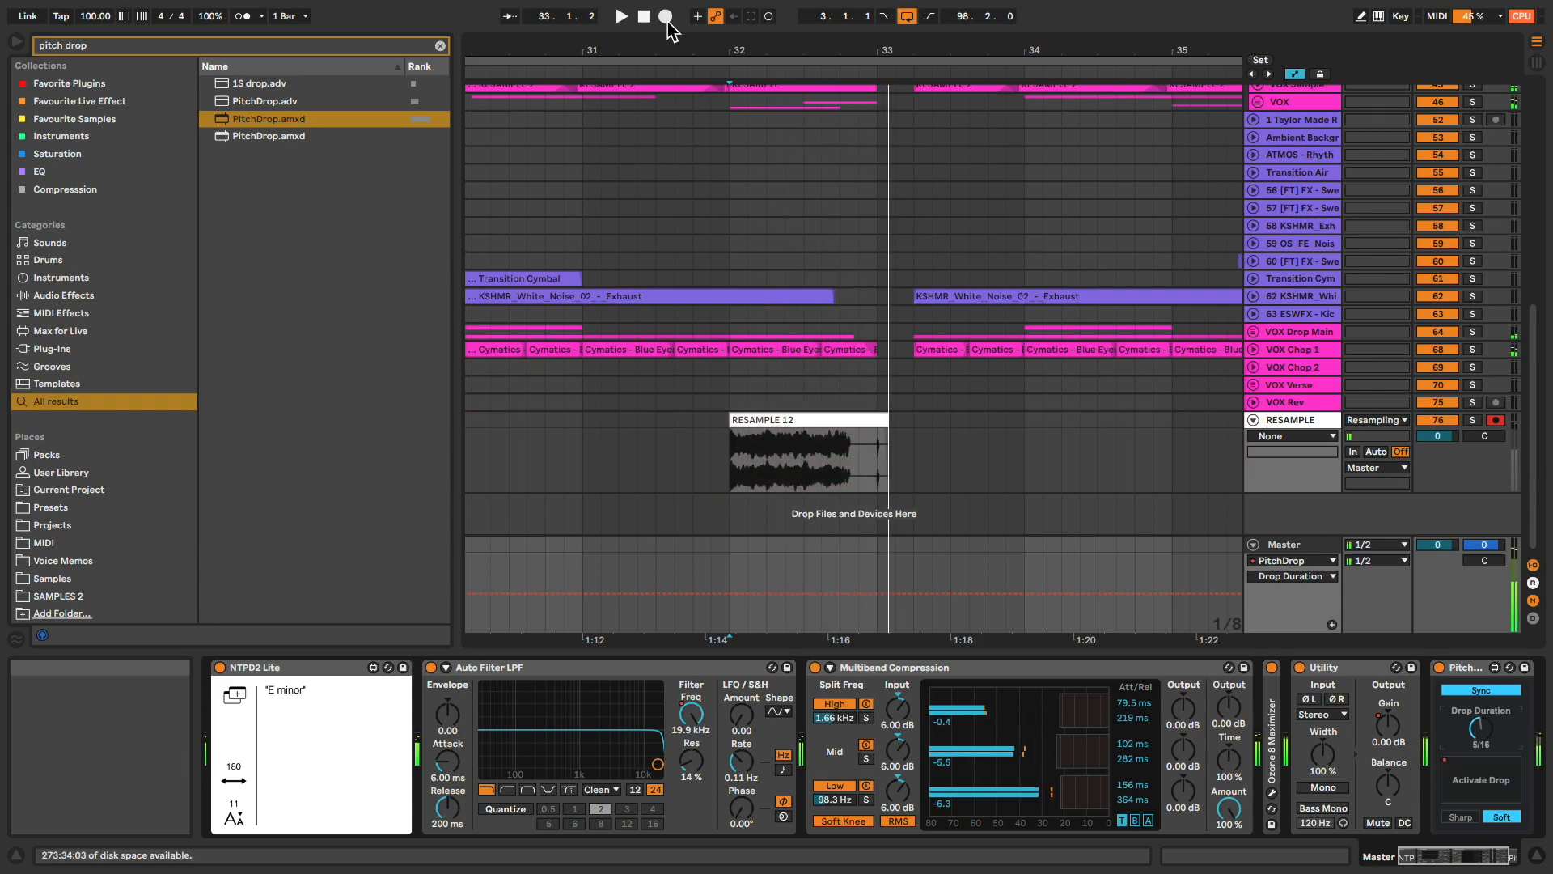
left_click_drag(794, 420, 770, 521)
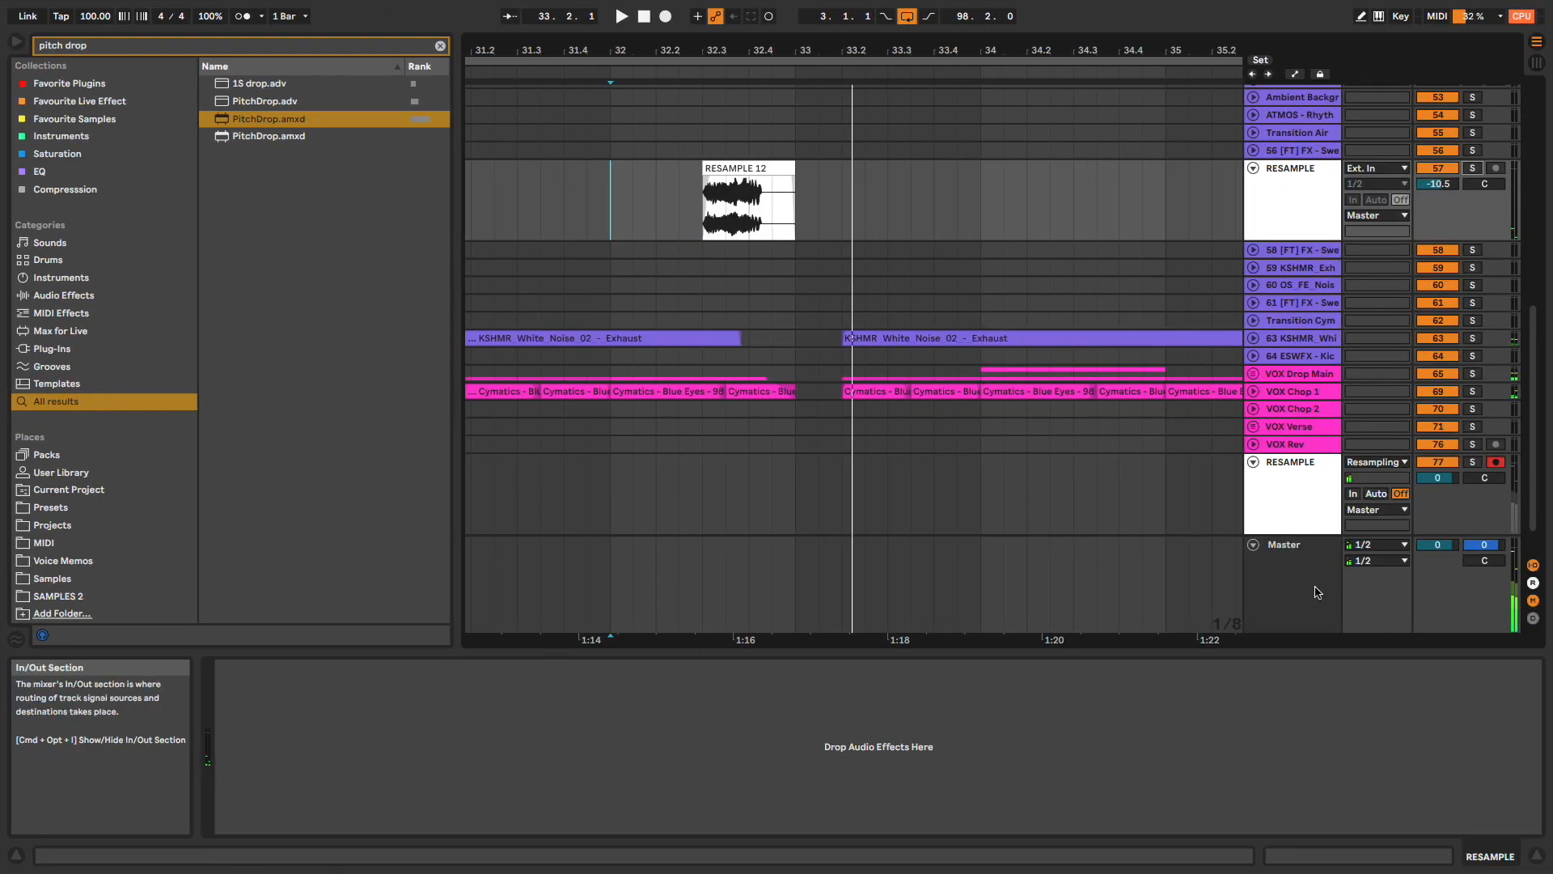
Delete PitchDrop from the Master track's device chain and play the resampled pitch drop from bar 31.
left_click(1315, 585)
left_click(1462, 667)
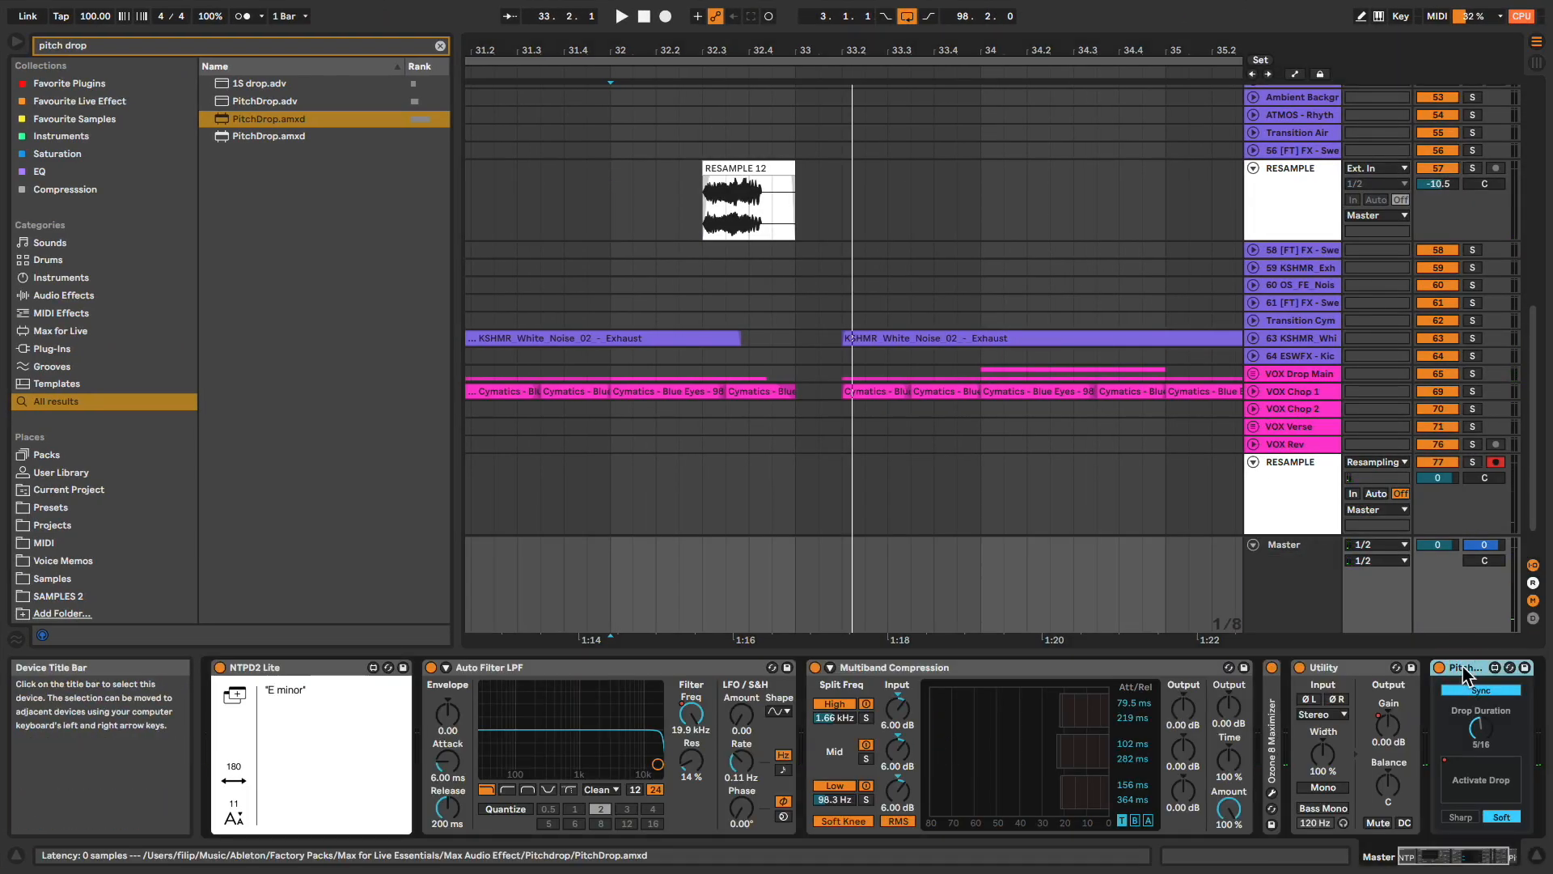
key("Delete")
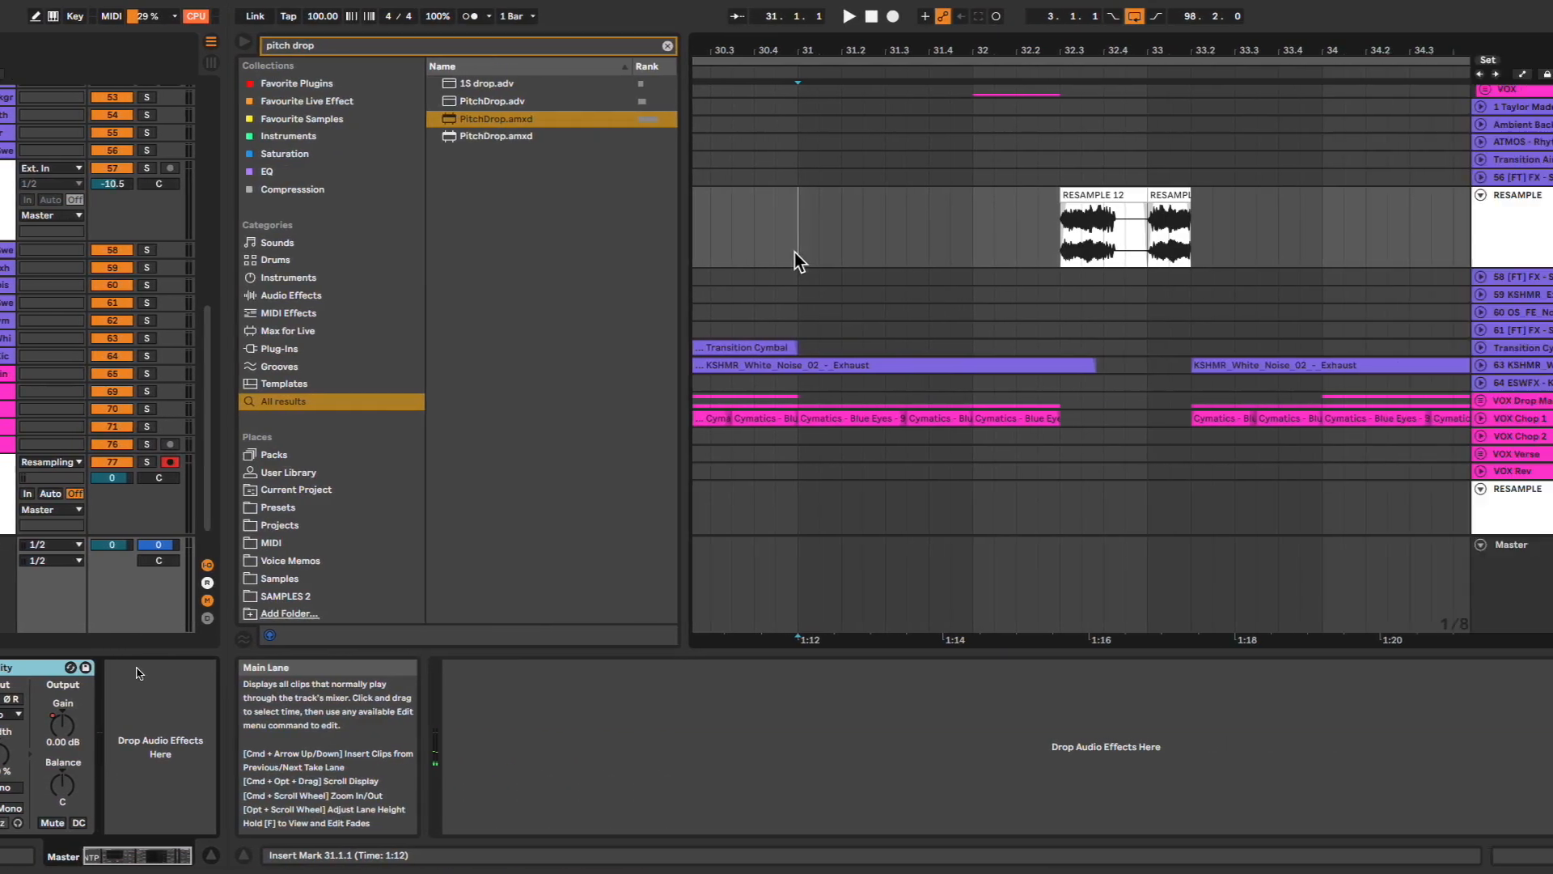
left_click(567, 252)
key("space")
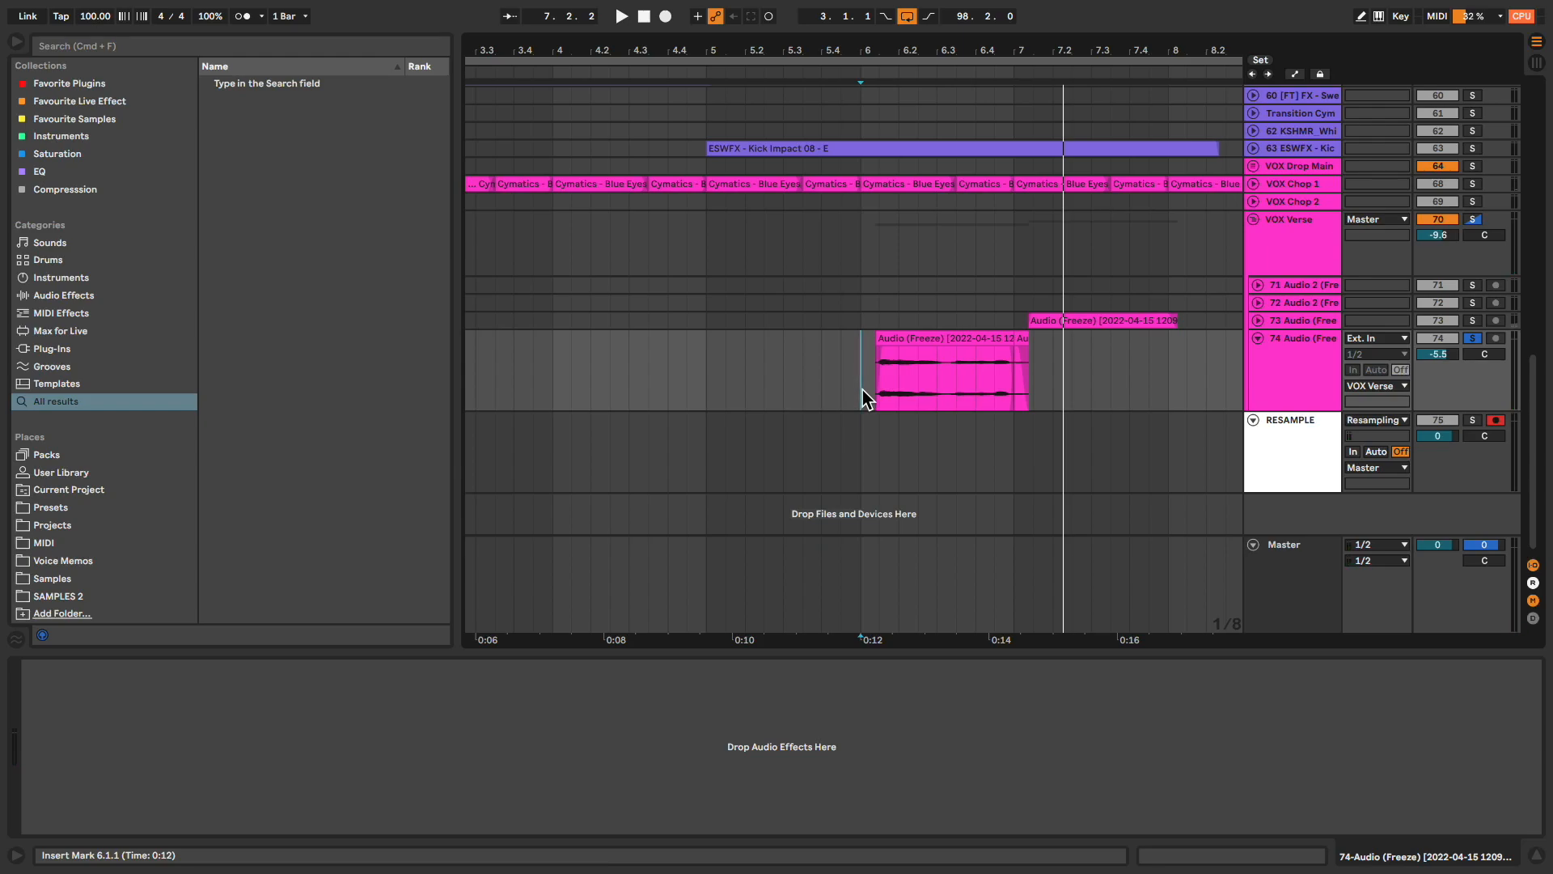
Add Reverb to the soloed vocal audio track 74 and set it to 100 % wet with a 10.7 s decay time.
key("super+f")
type("reverb")
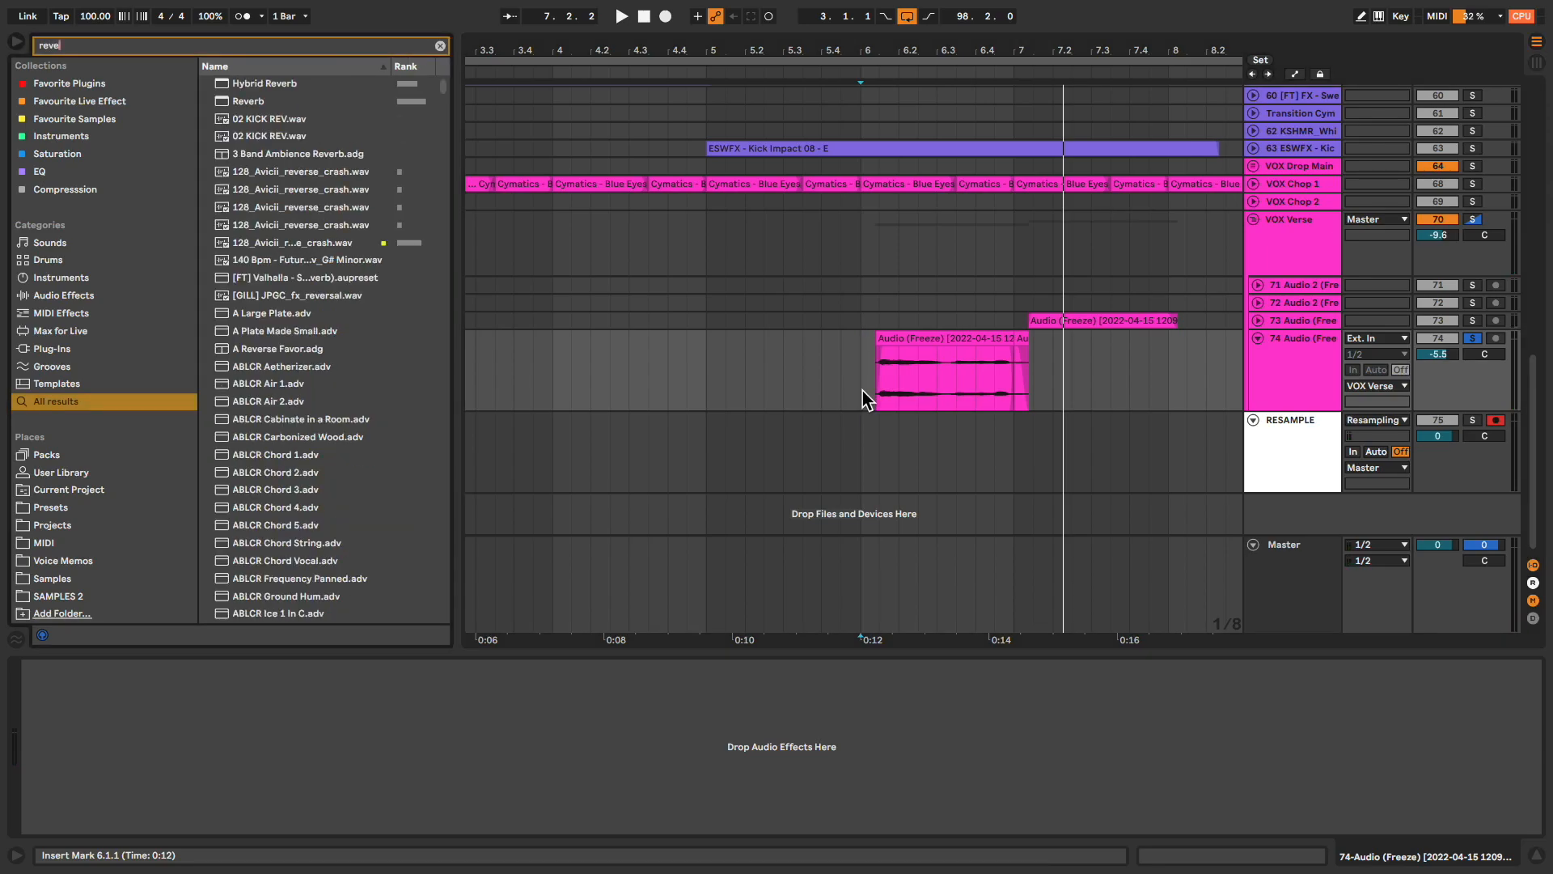
key("Down")
key("Down")
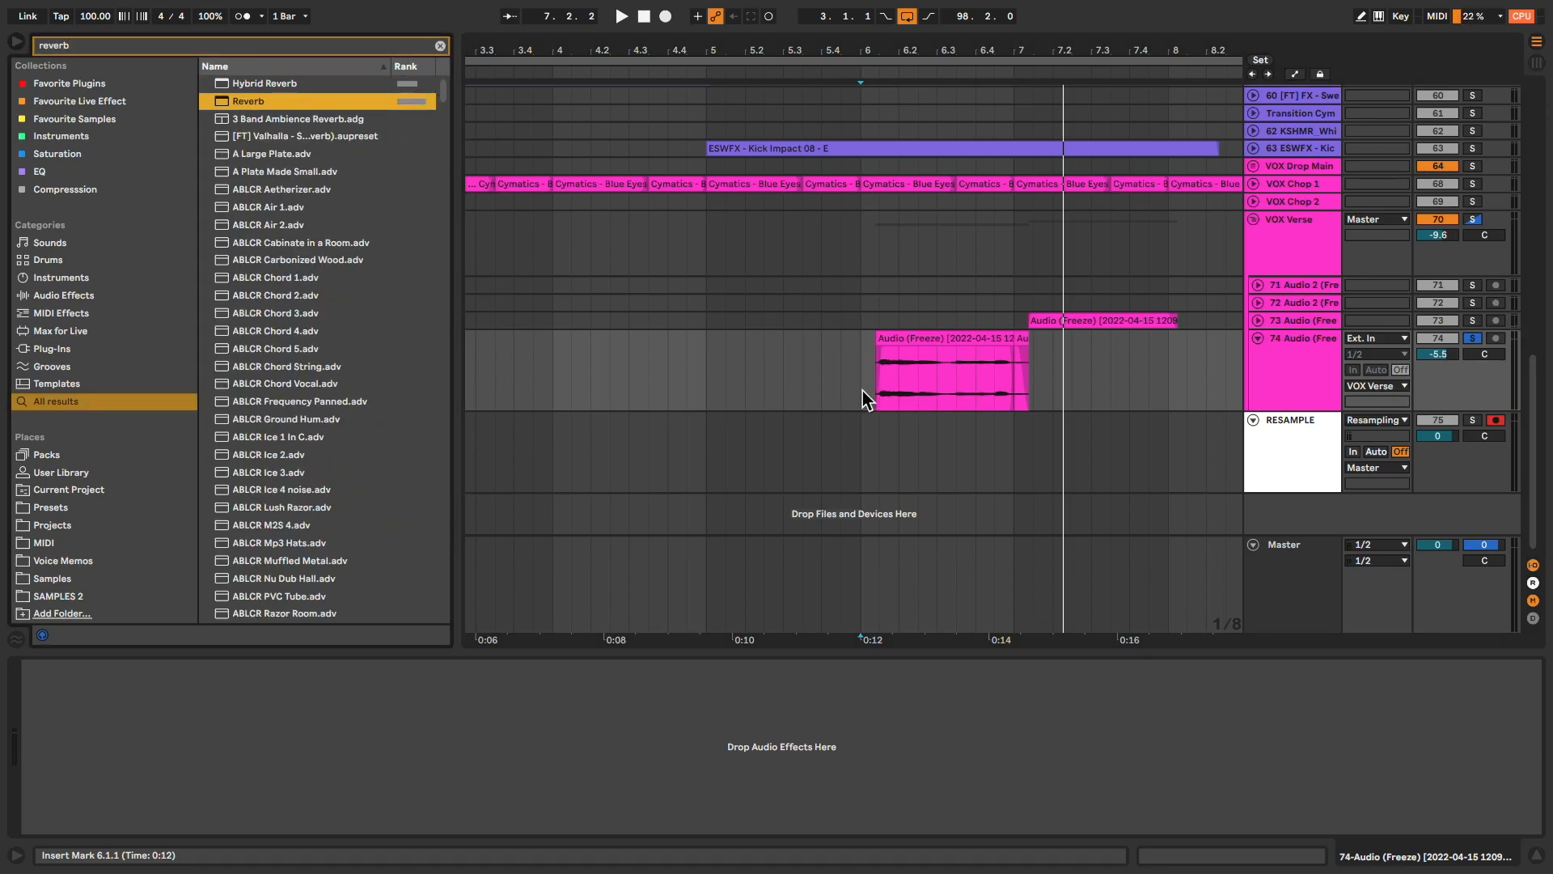
key("Return")
left_click_drag(463, 816, 463, 744)
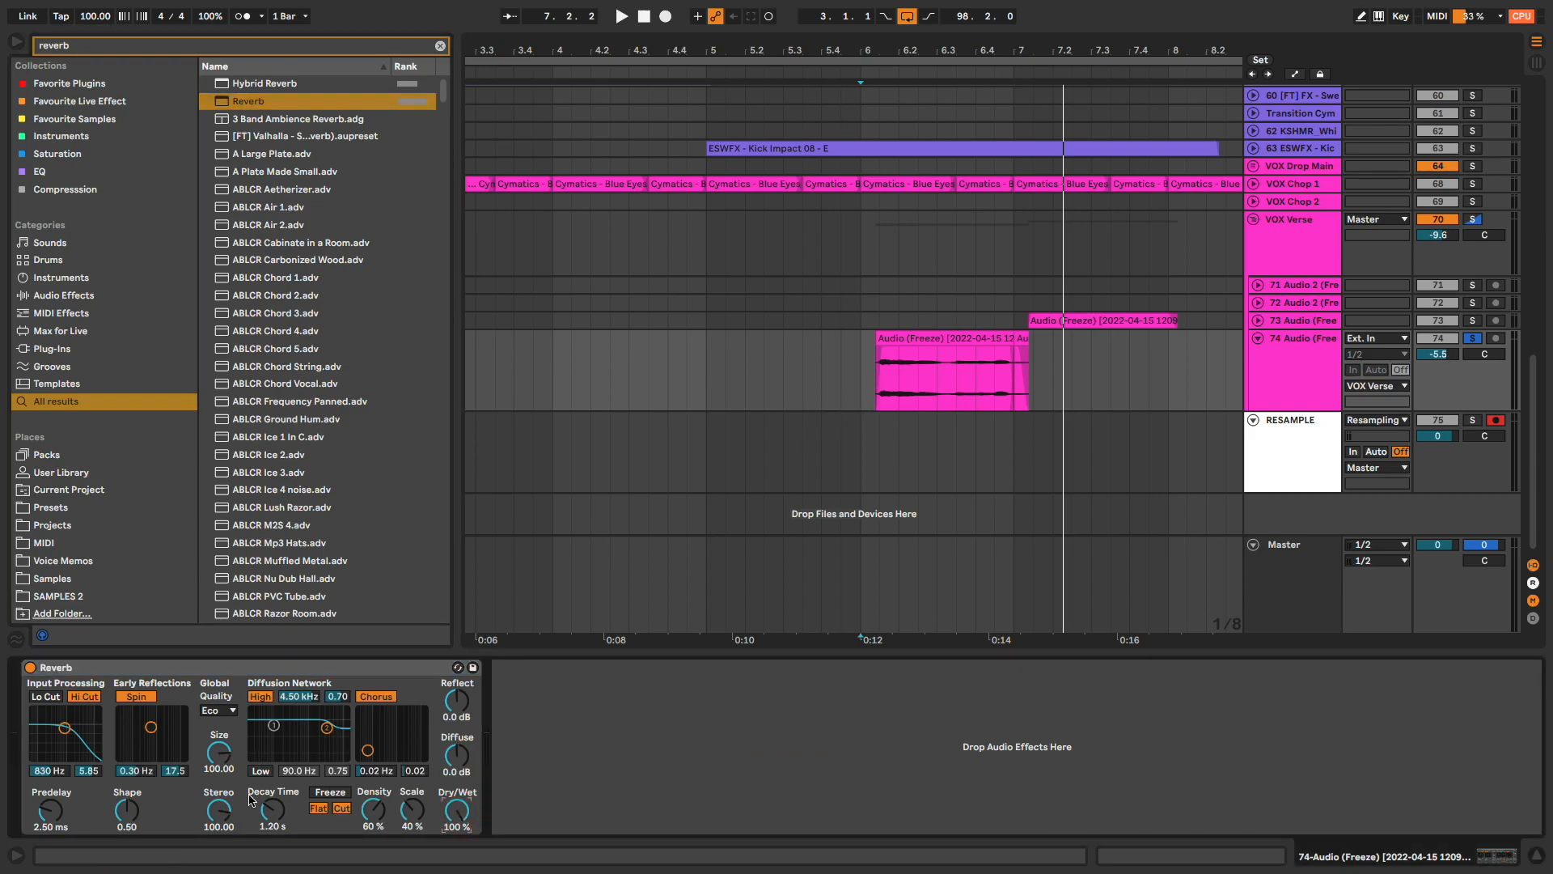
left_click_drag(273, 810, 273, 799)
Delete the vocal clip's audio from beat 6.2 to bar 8 and record its reverb tail onto the RESAMPLE track from bar 6 to about 8.2.
left_click_drag(892, 408, 1169, 394)
key("Delete")
left_click(859, 388)
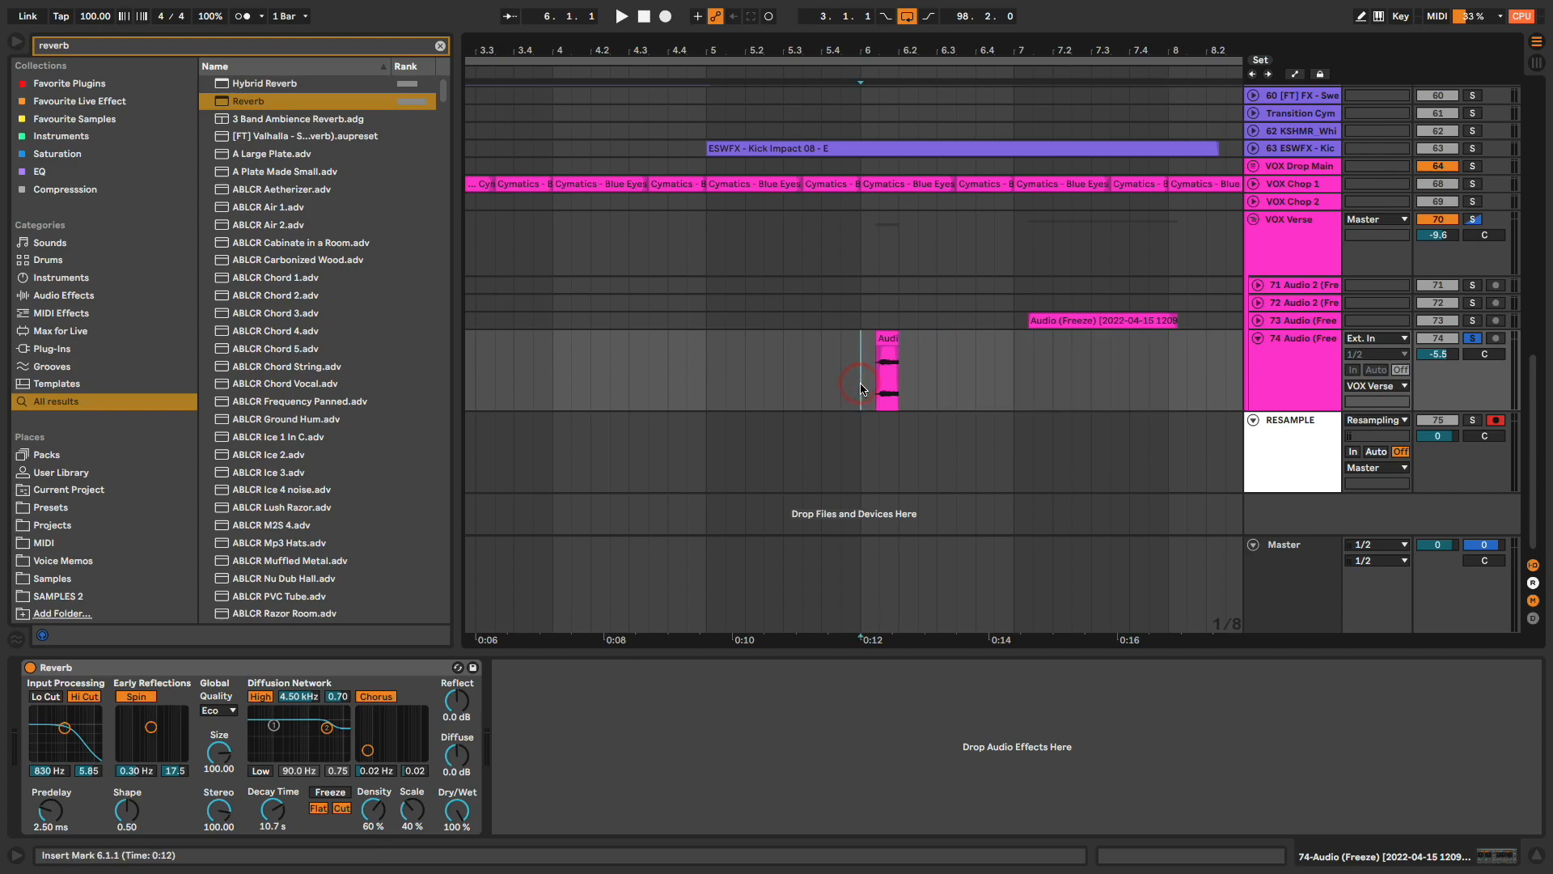
left_click(665, 17)
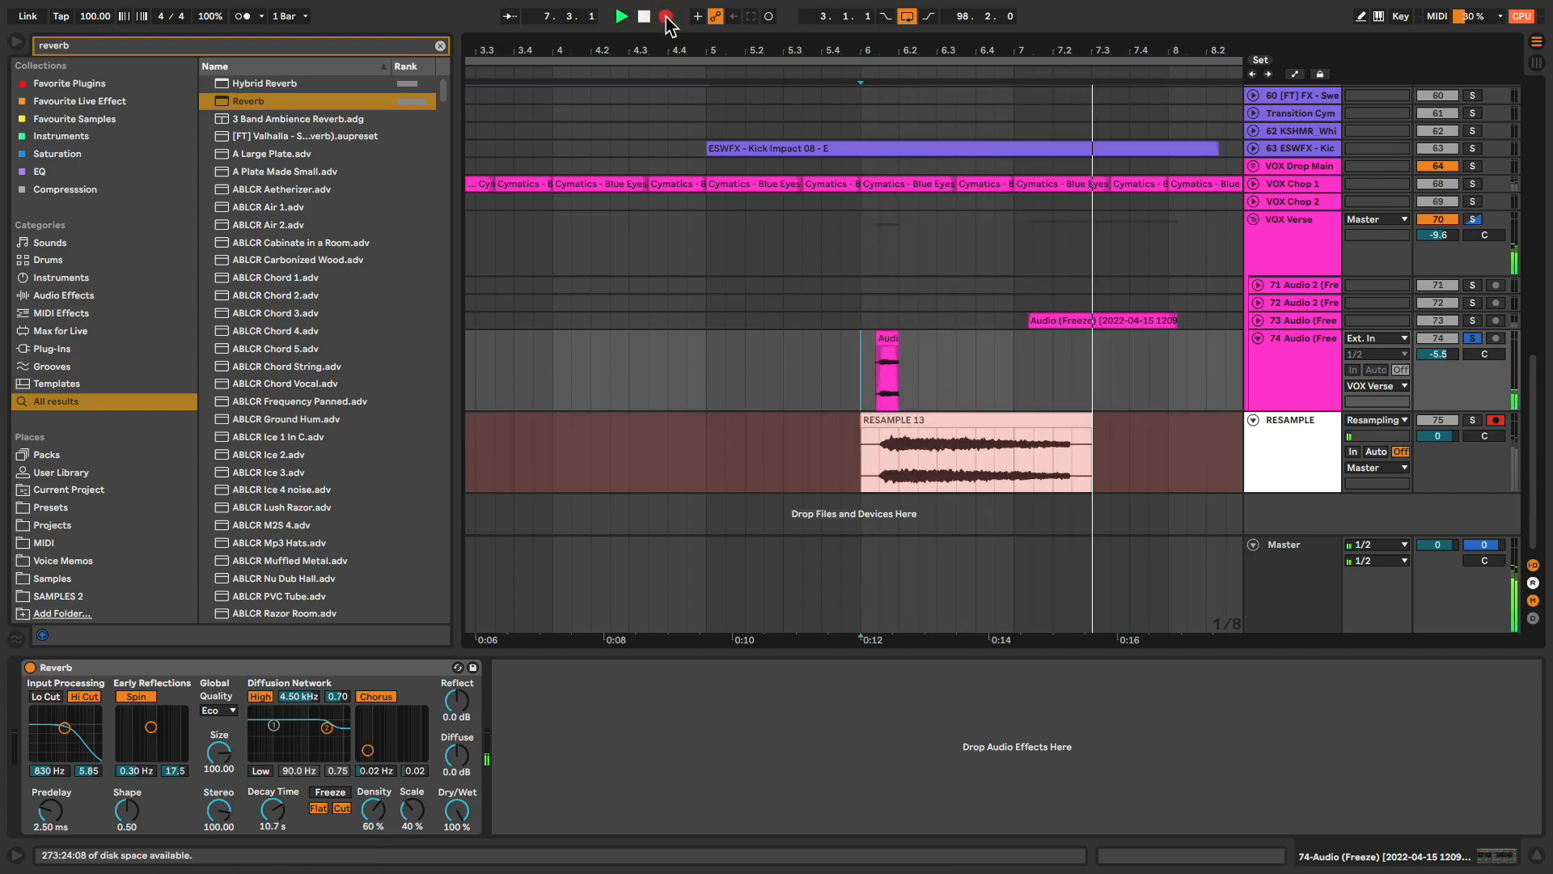
key("space")
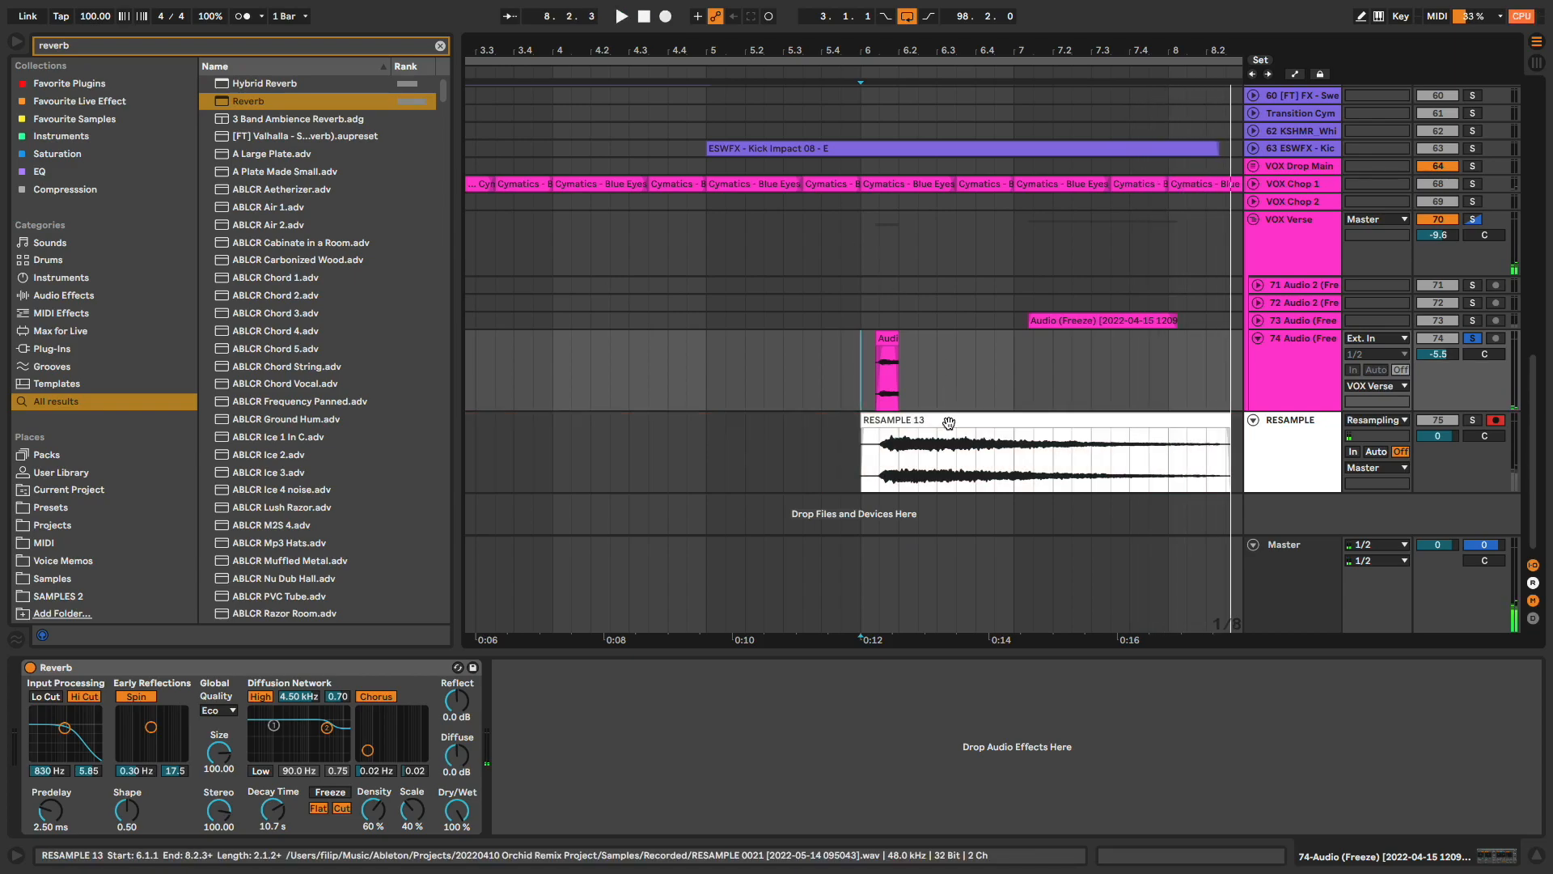
Copy the recorded reverb clip and undo back past the recording, the vocal clip's trimming and the added Reverb.
left_click(948, 420)
key("super+c")
left_click(858, 400)
key("super+z")
key("super+z")
key("super+z")
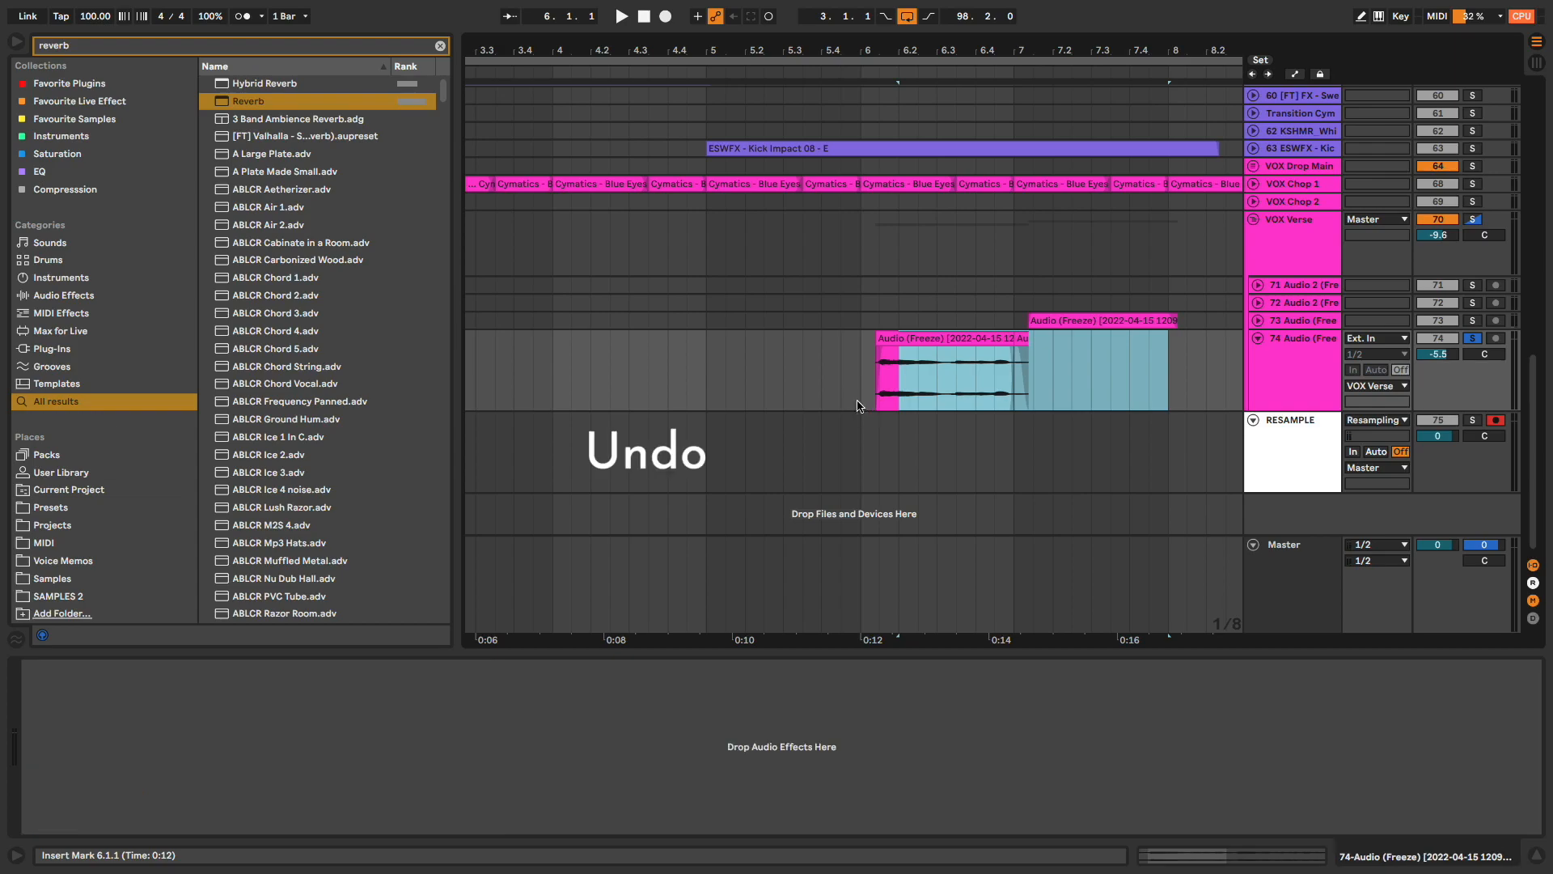
Paste the reverb recording at bar 4 on a new audio track, reverse it and play the riser from bar 4.
key("super+t")
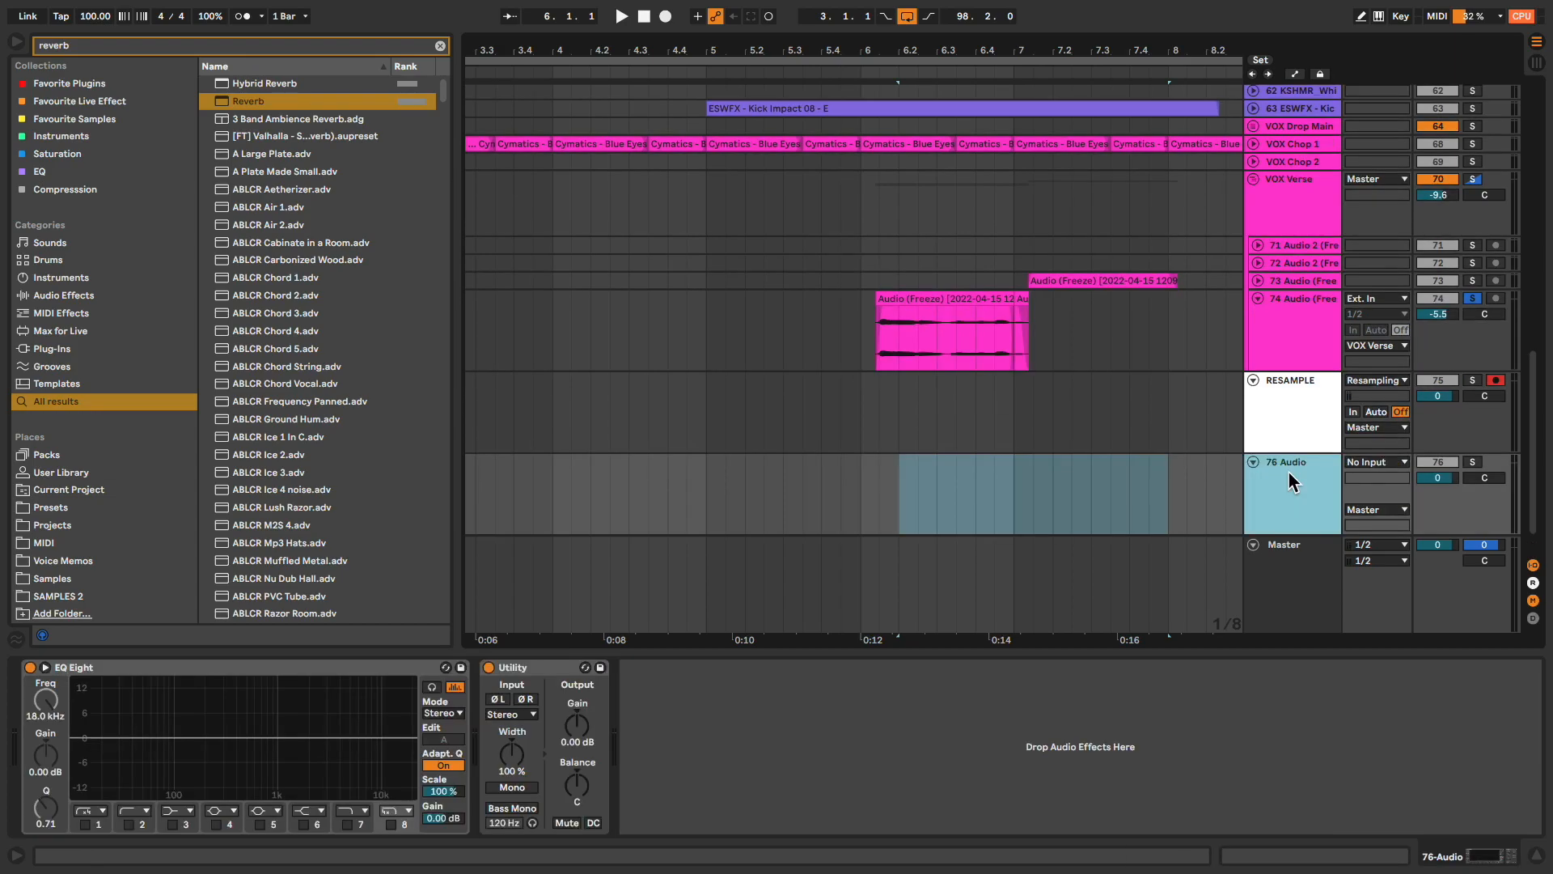
left_click(551, 503)
key("super+v")
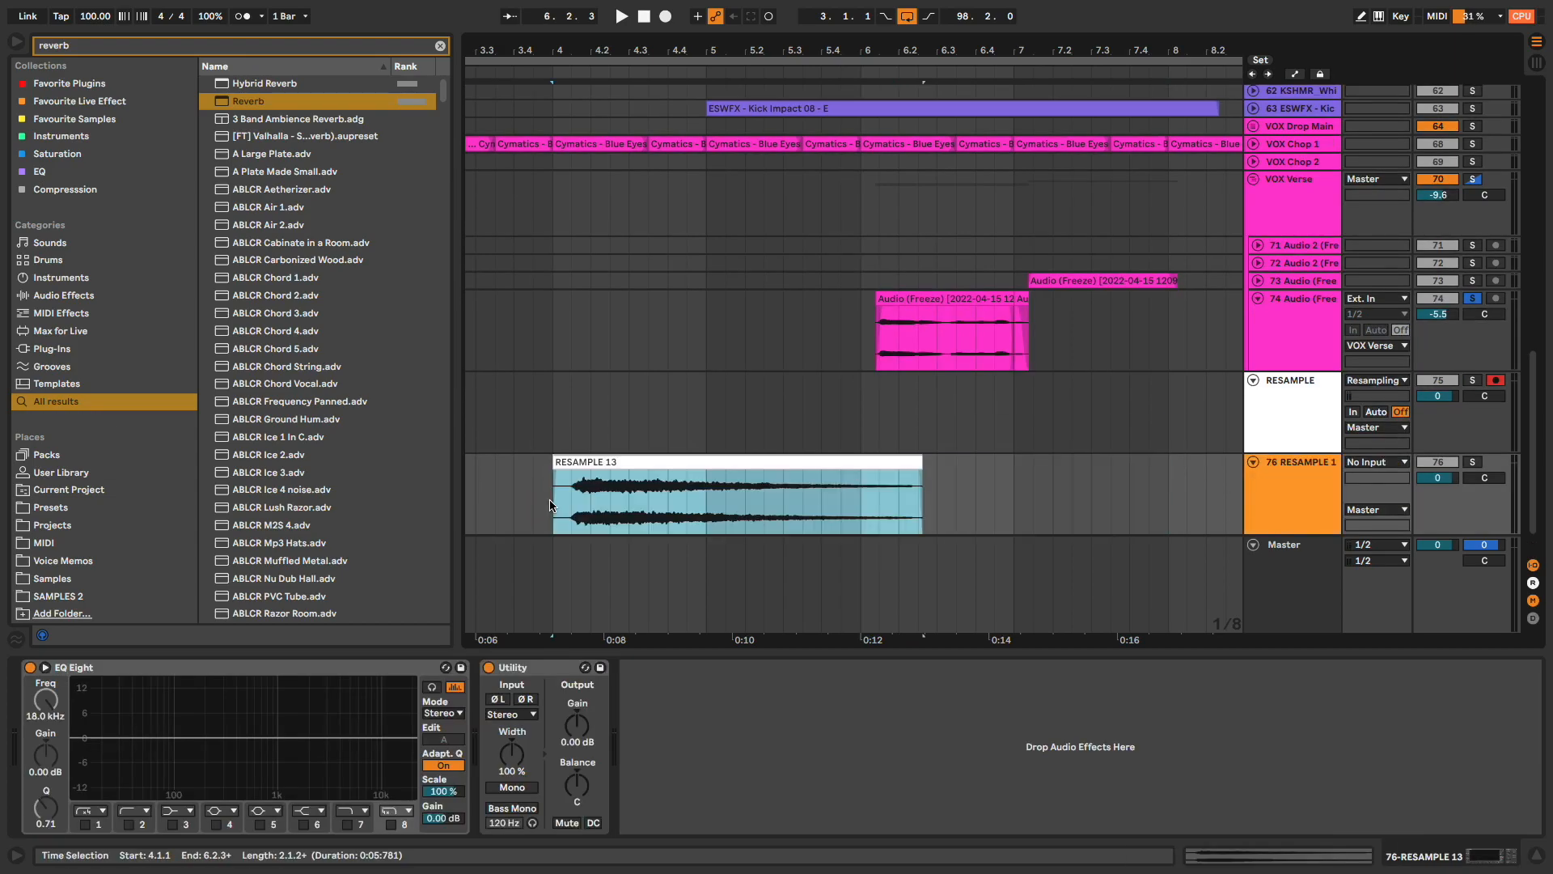
key("r")
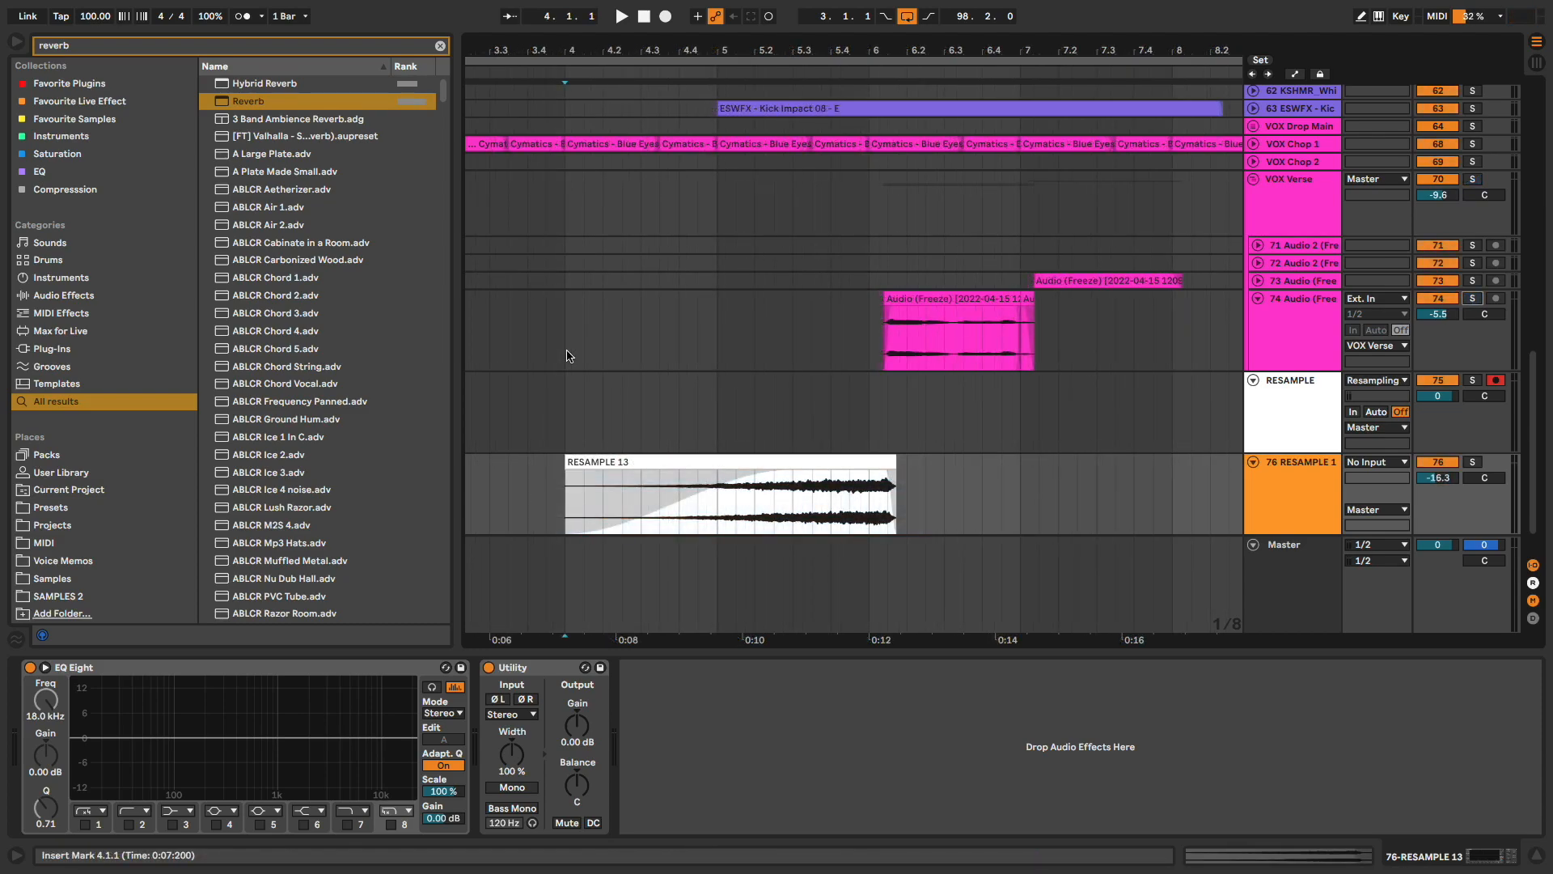
left_click(566, 351)
key("space")
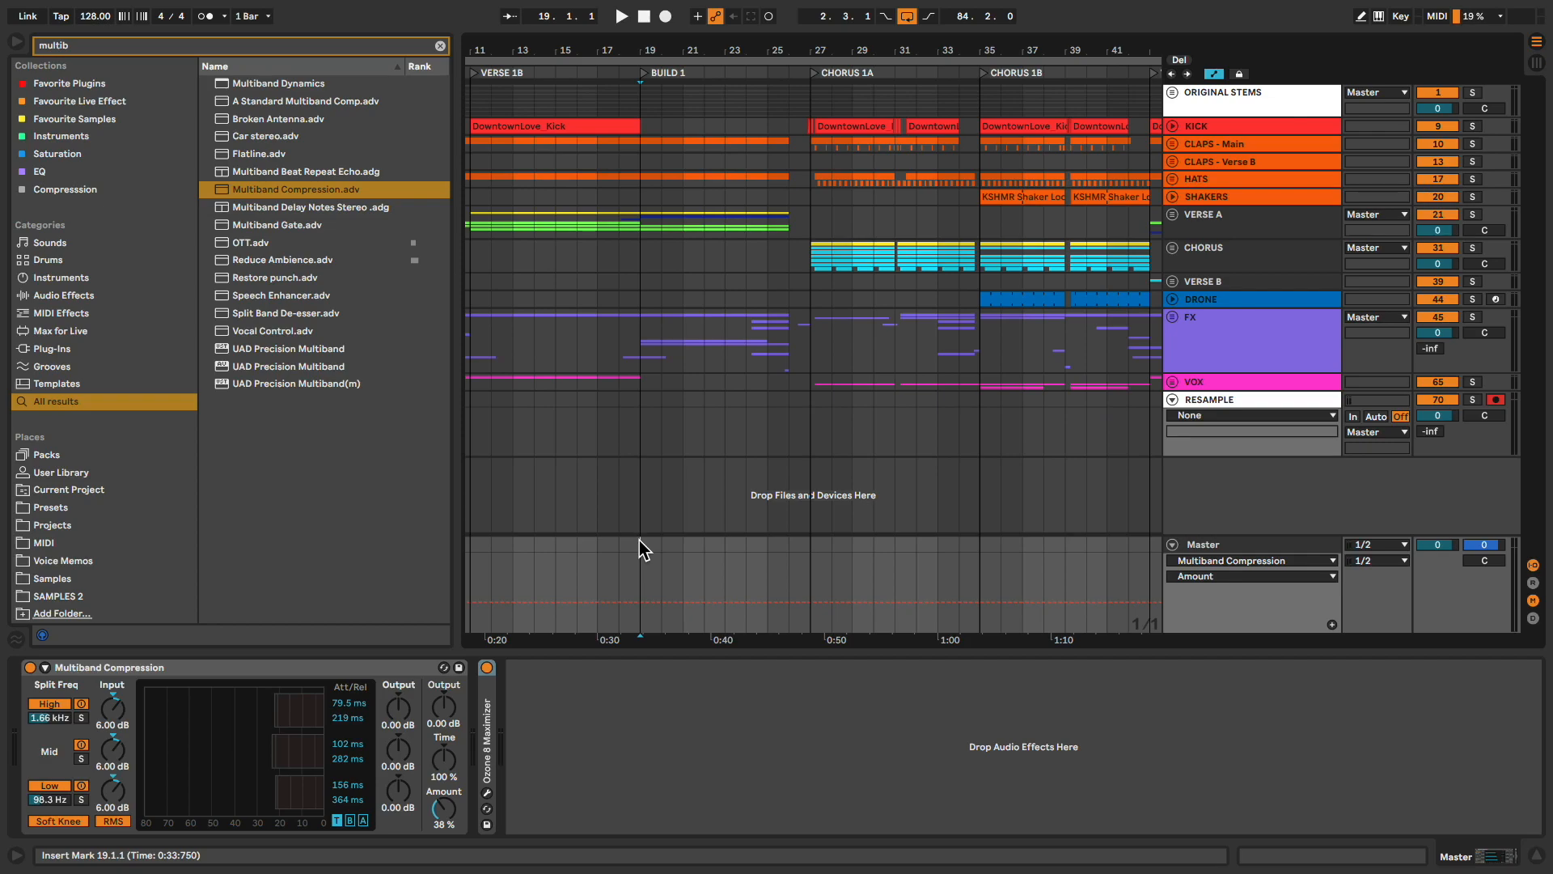
Play the build from bar 19, solo the CHORUS group and record it onto the RESAMPLE track from bar 27 to 31.
key("space")
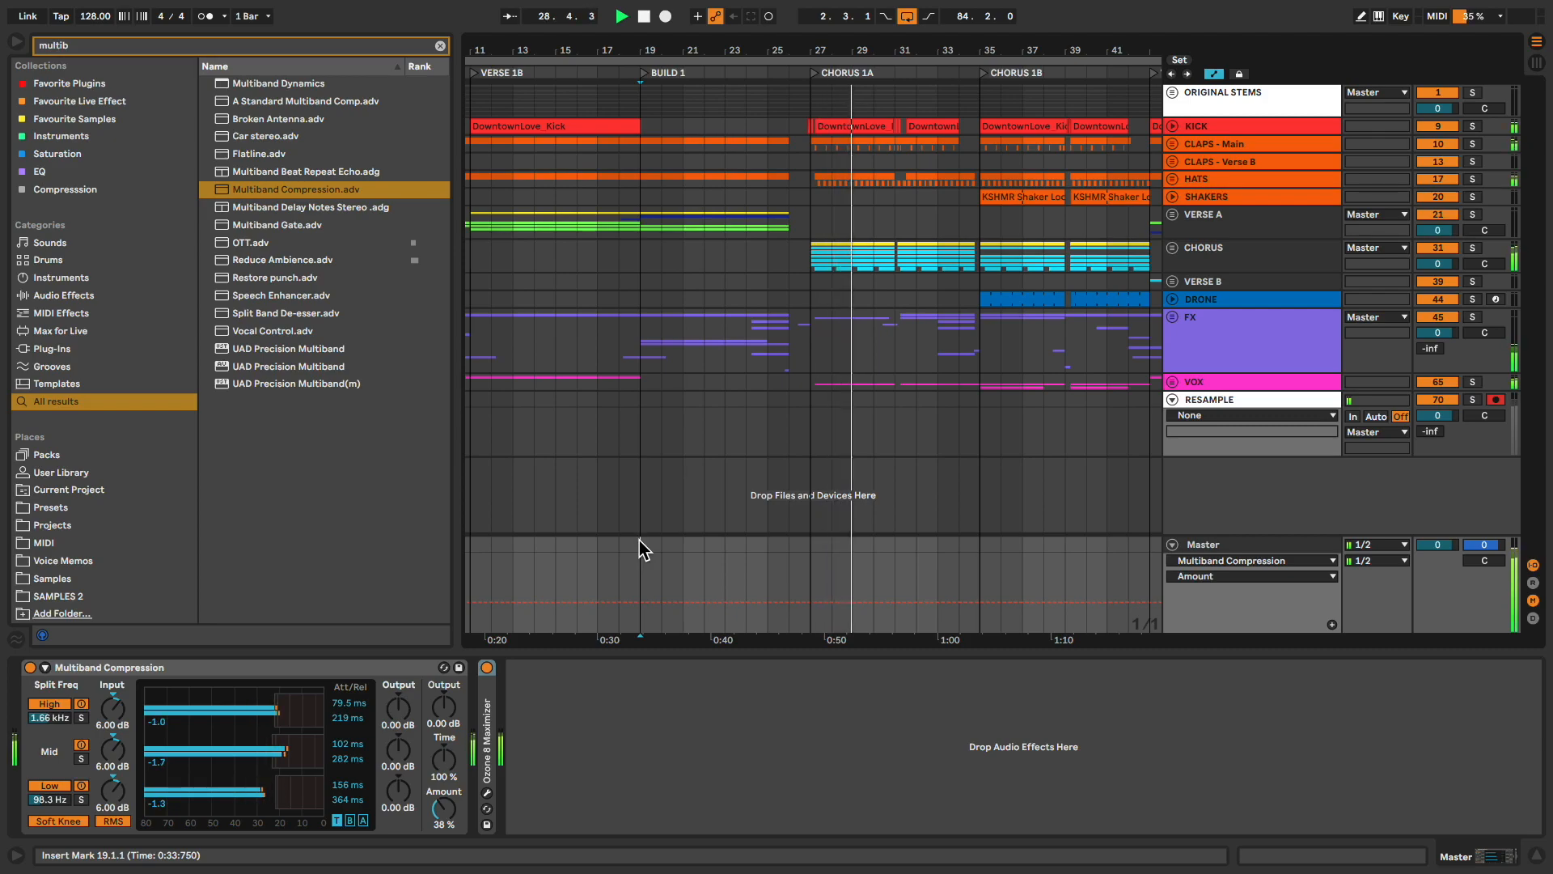
key("space")
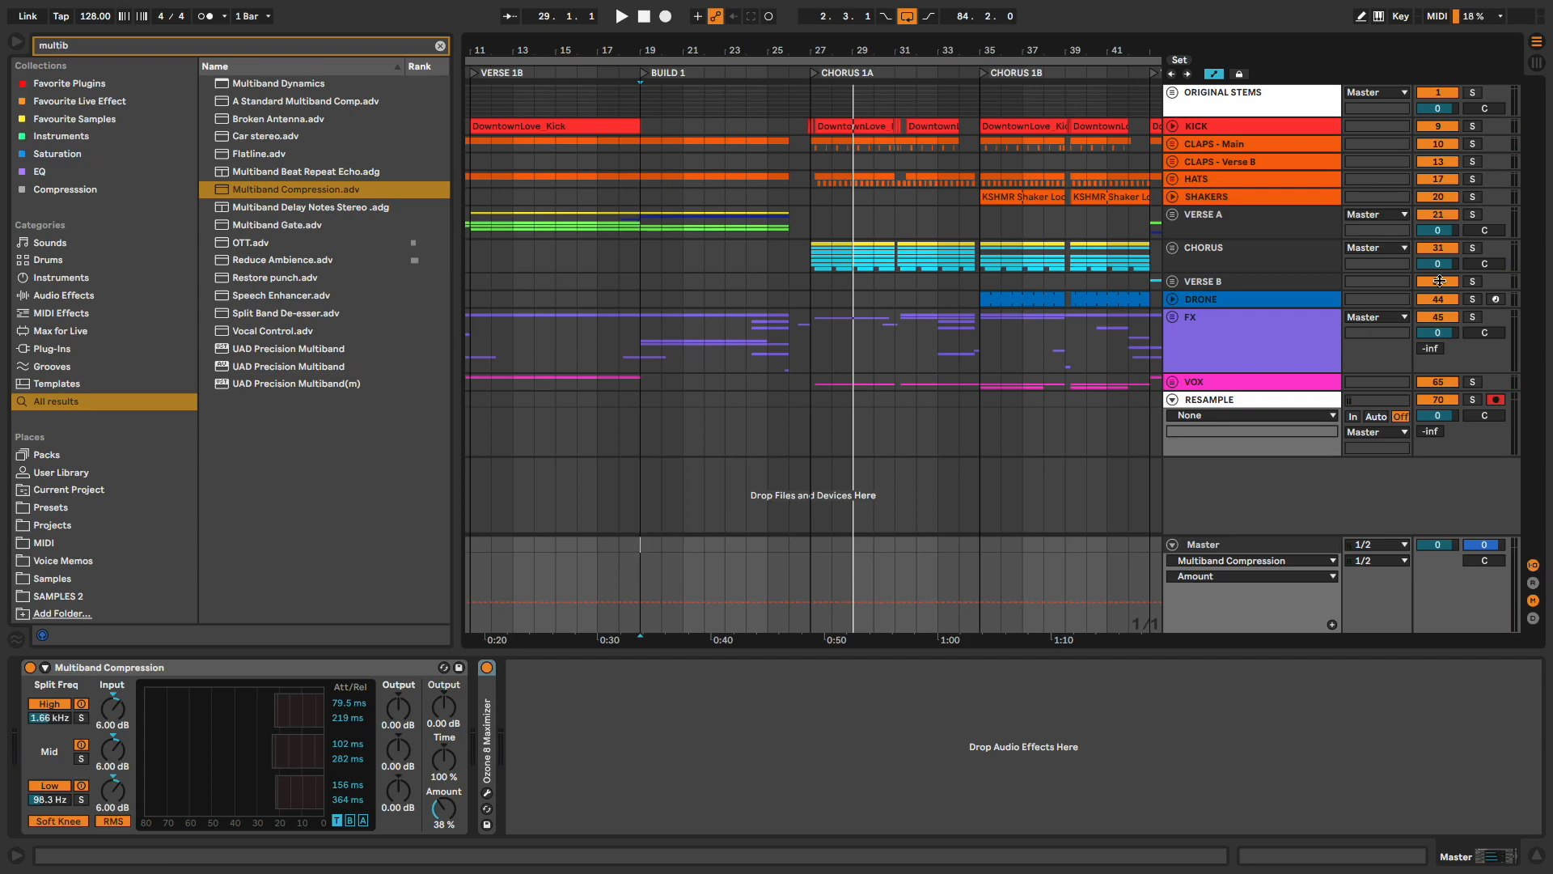
left_click(1471, 249)
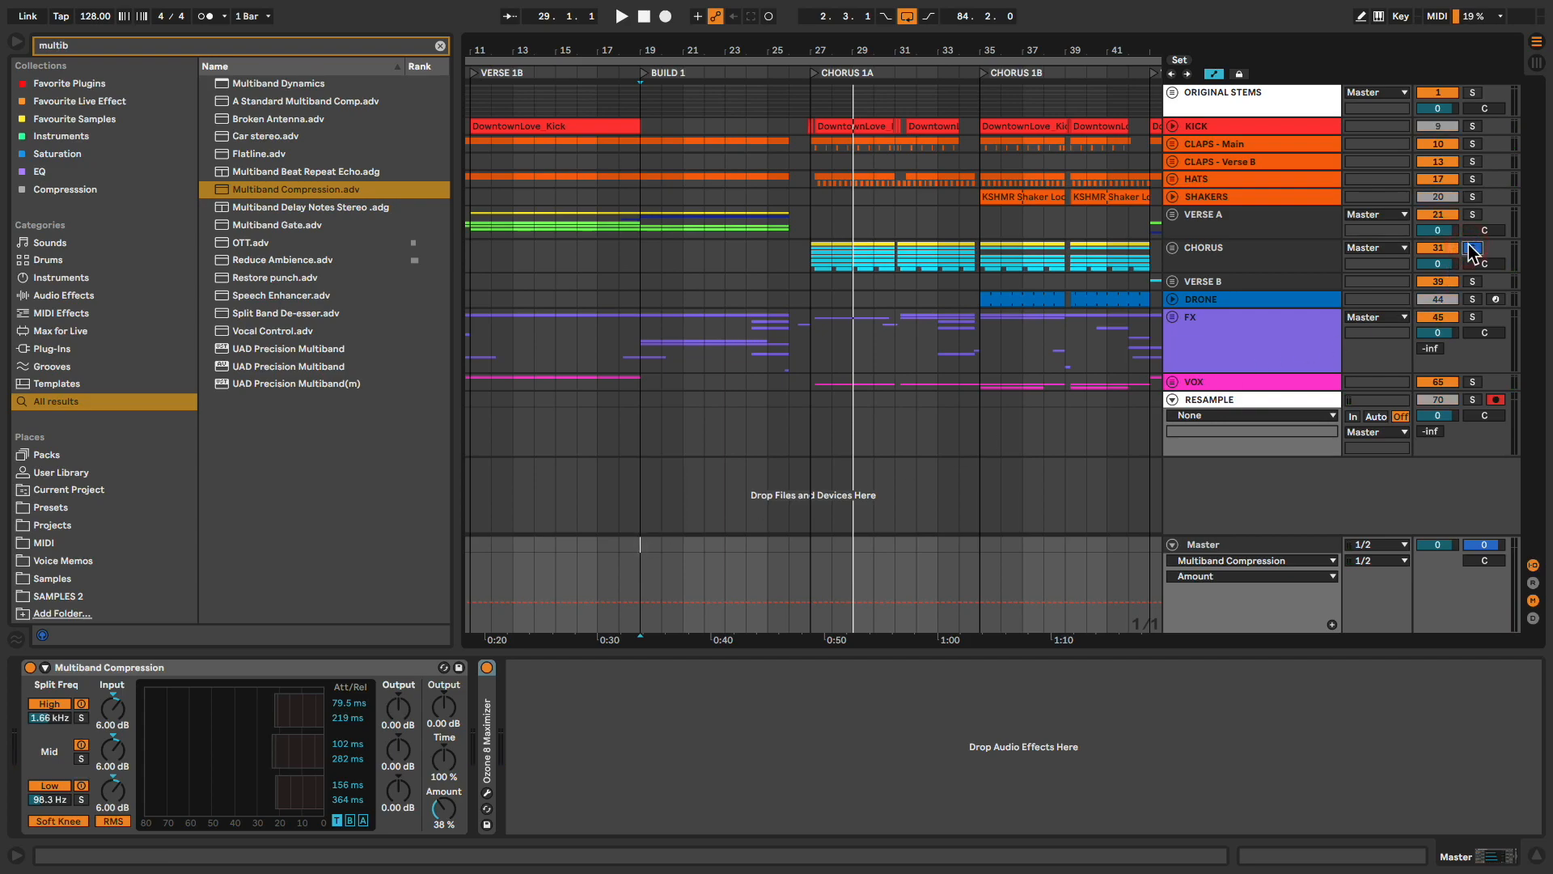
left_click(665, 18)
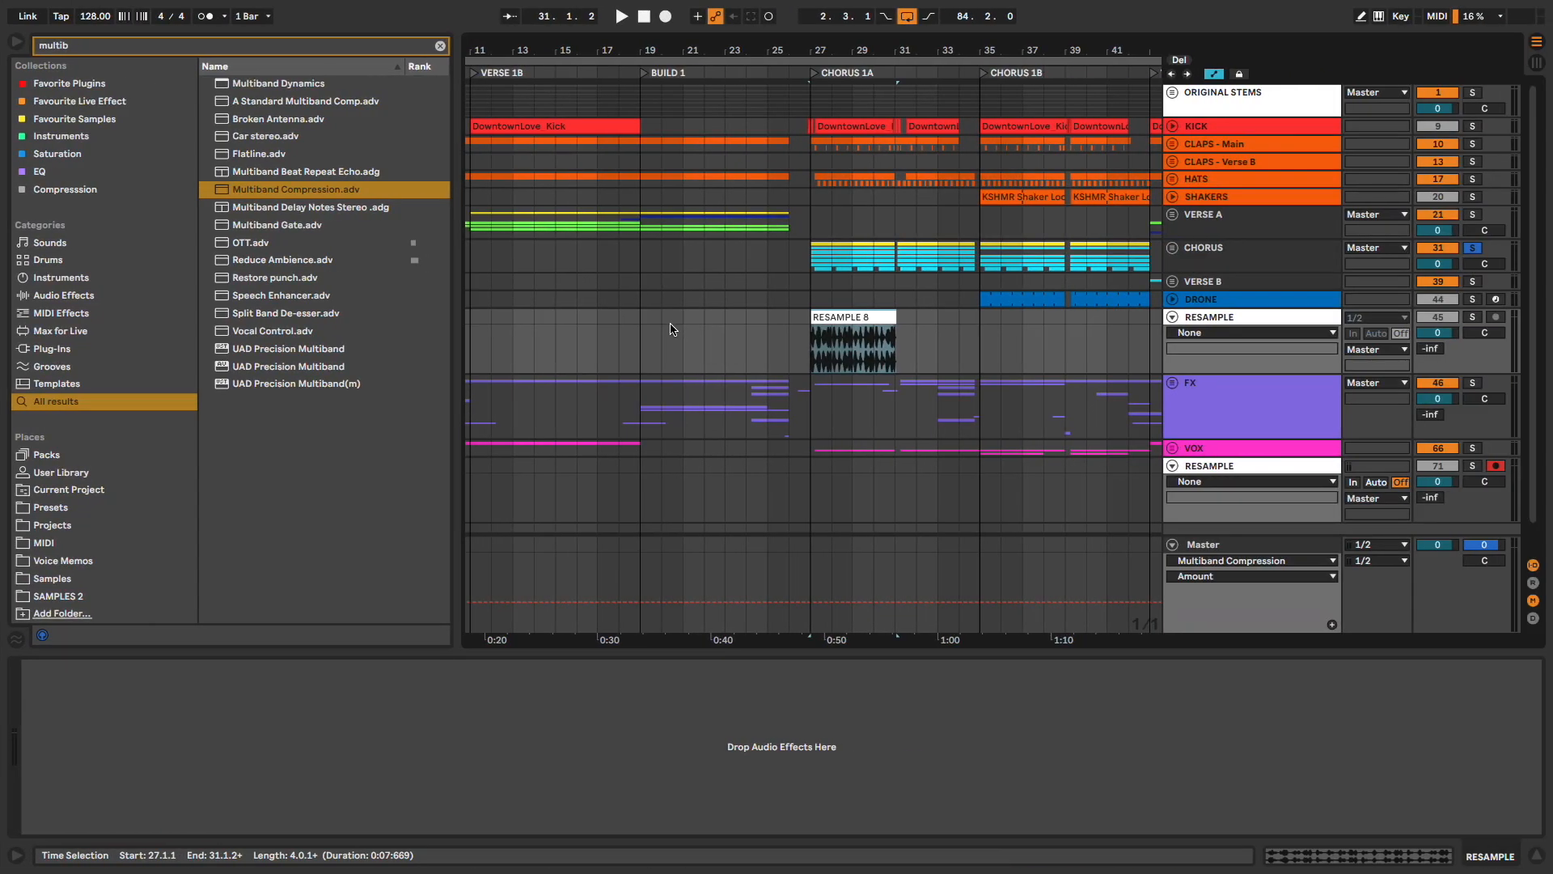
Repeat the chorus recording twice from bar 19 to bar 27 on its own RESAMPLE track and delete the original clip at bar 27.
left_click(634, 318)
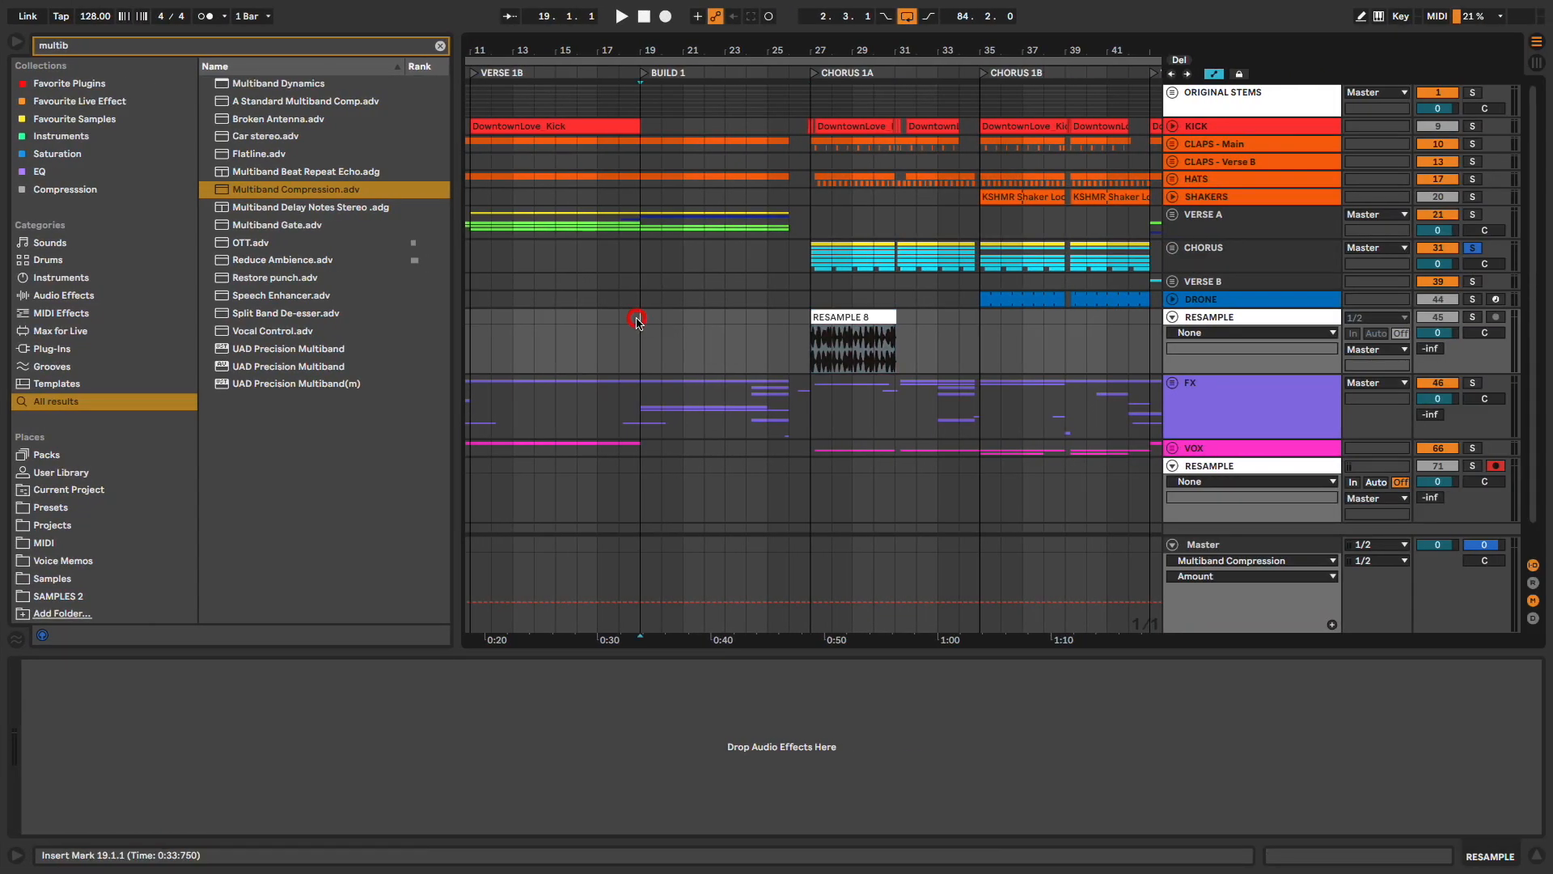
key("ctrl+v")
left_click(712, 316)
key("ctrl+d")
left_click(848, 317)
key("Delete")
scroll(699, 334, "up", 5)
scroll(699, 334, "up", 3)
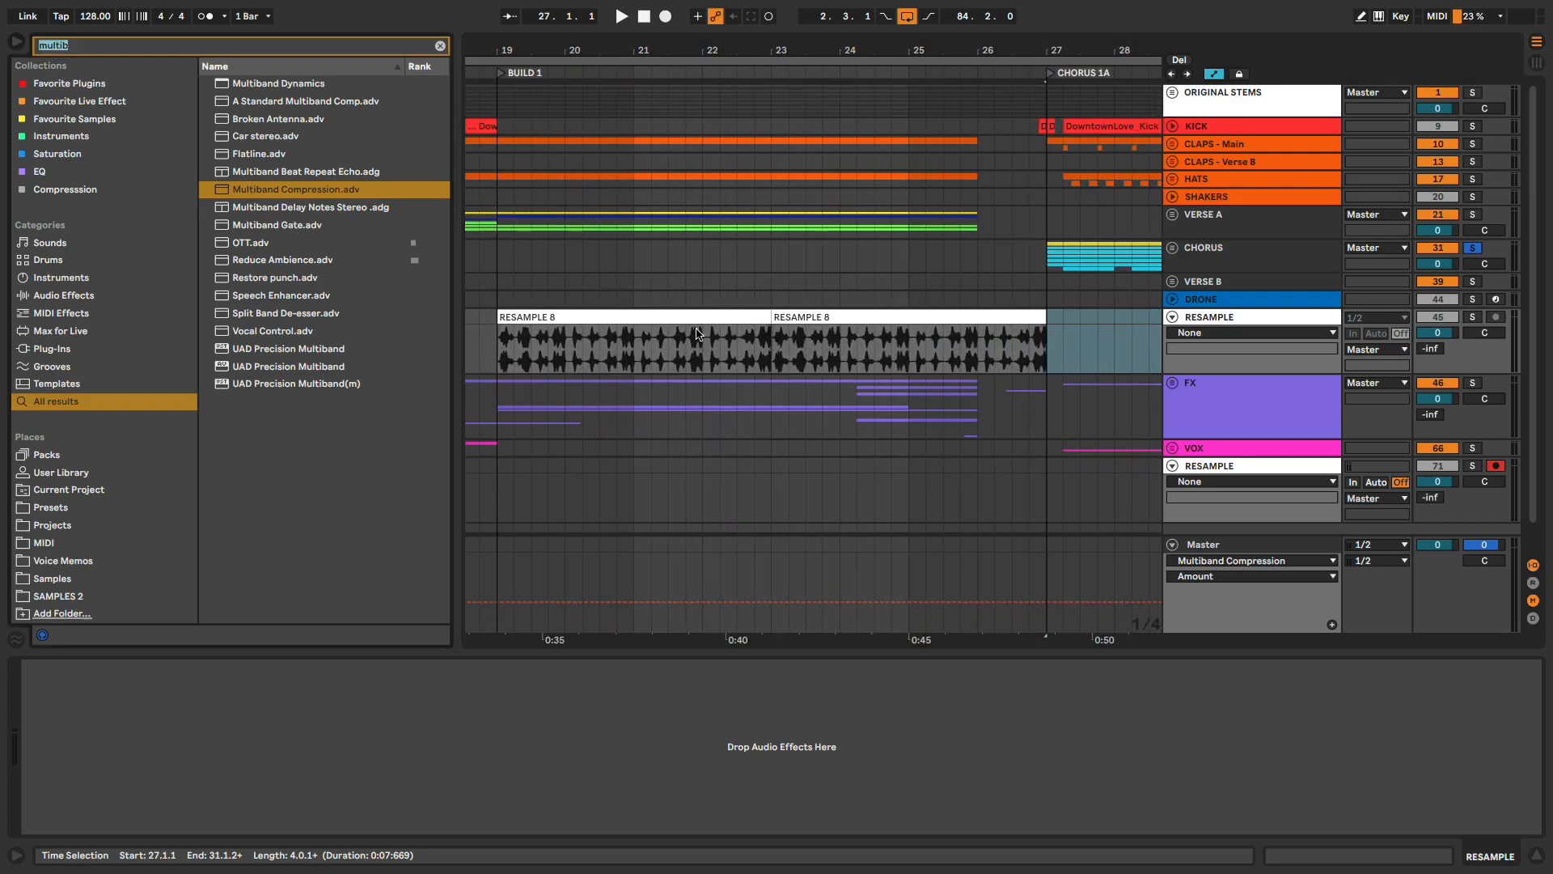
Search the browser for the Auto Filter HPF and Auto Filter LPF presets and add both to the chorus RESAMPLE track.
key("ctrl+f")
type("hpf")
key("Down")
key("Return")
type("lpf")
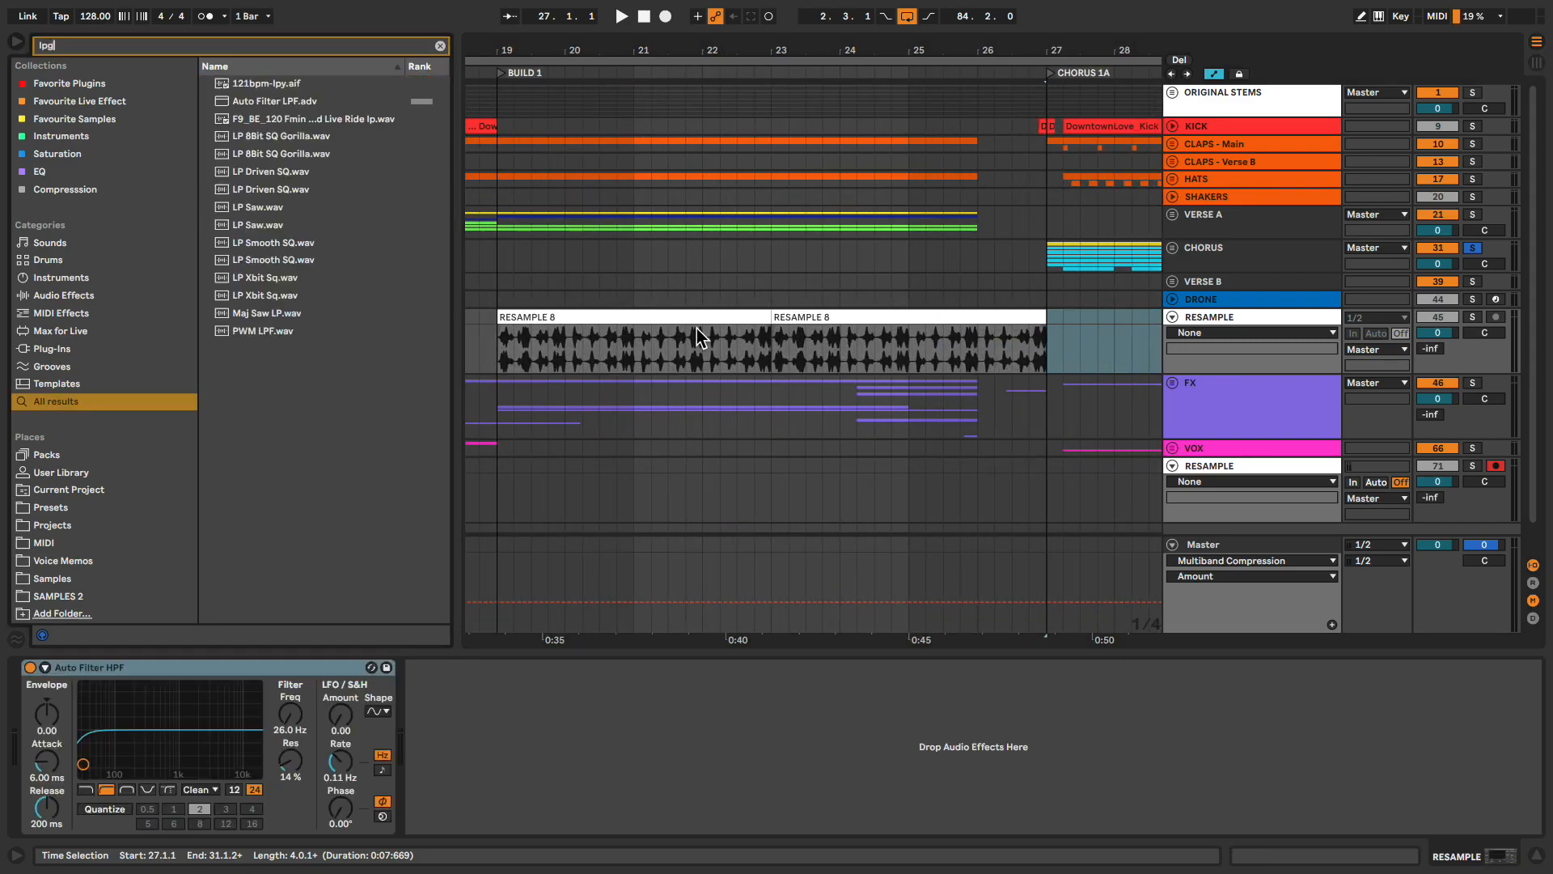
key("Down")
key("Return")
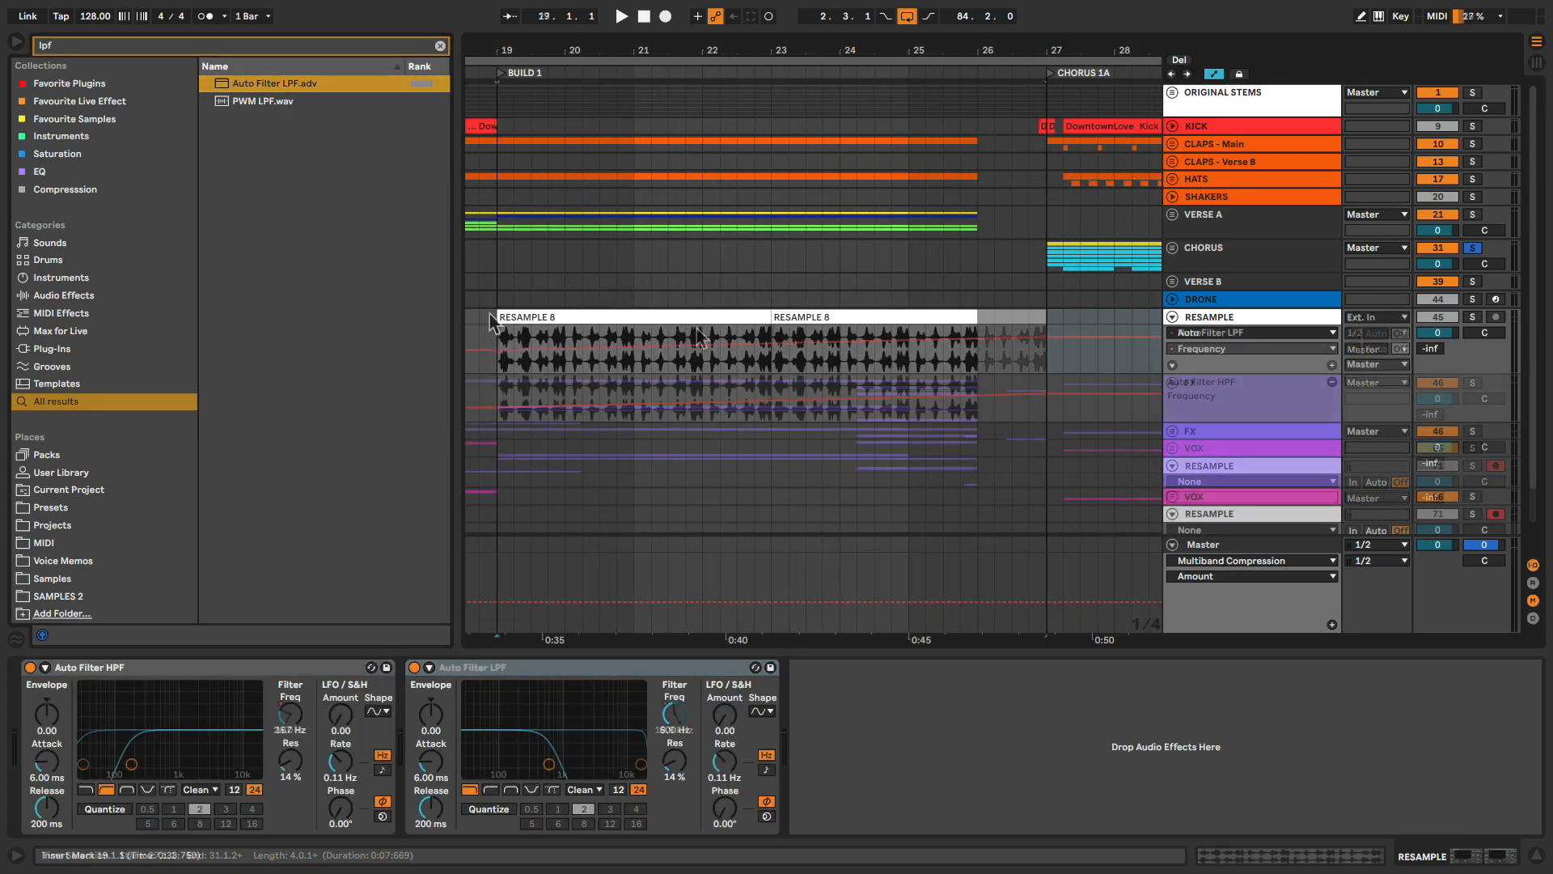
Unsolo the CHORUS group and play the build from bar 19 with the filtered chorus clips.
left_click(1477, 251)
key("space")
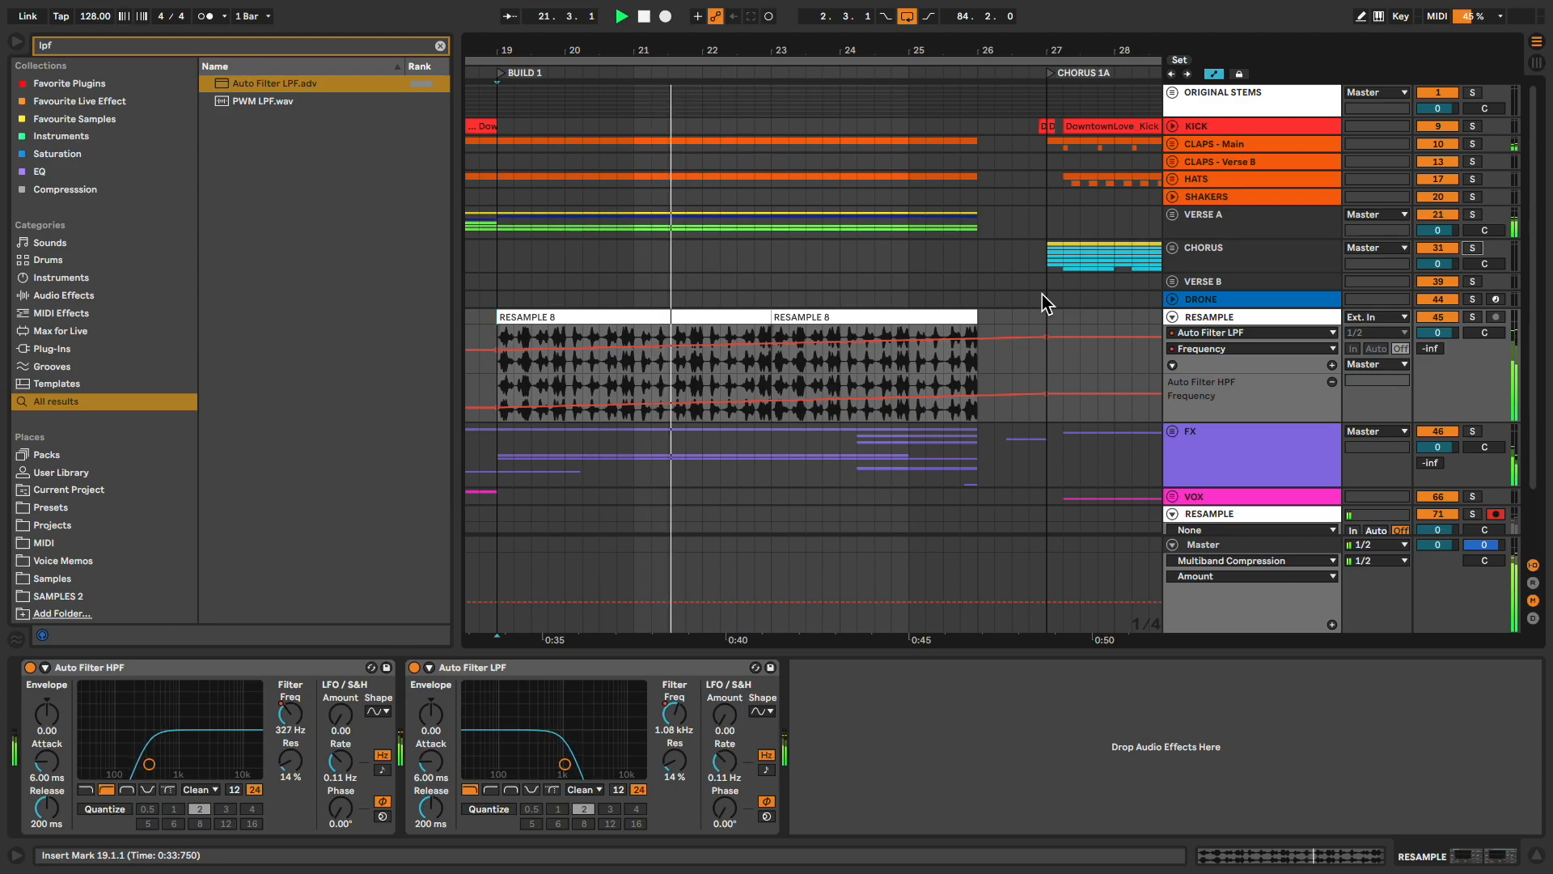
scroll(1043, 294, "down", 3)
scroll(1045, 293, "down", 2)
scroll(1046, 293, "right", 4)
scroll(1045, 293, "right", 1)
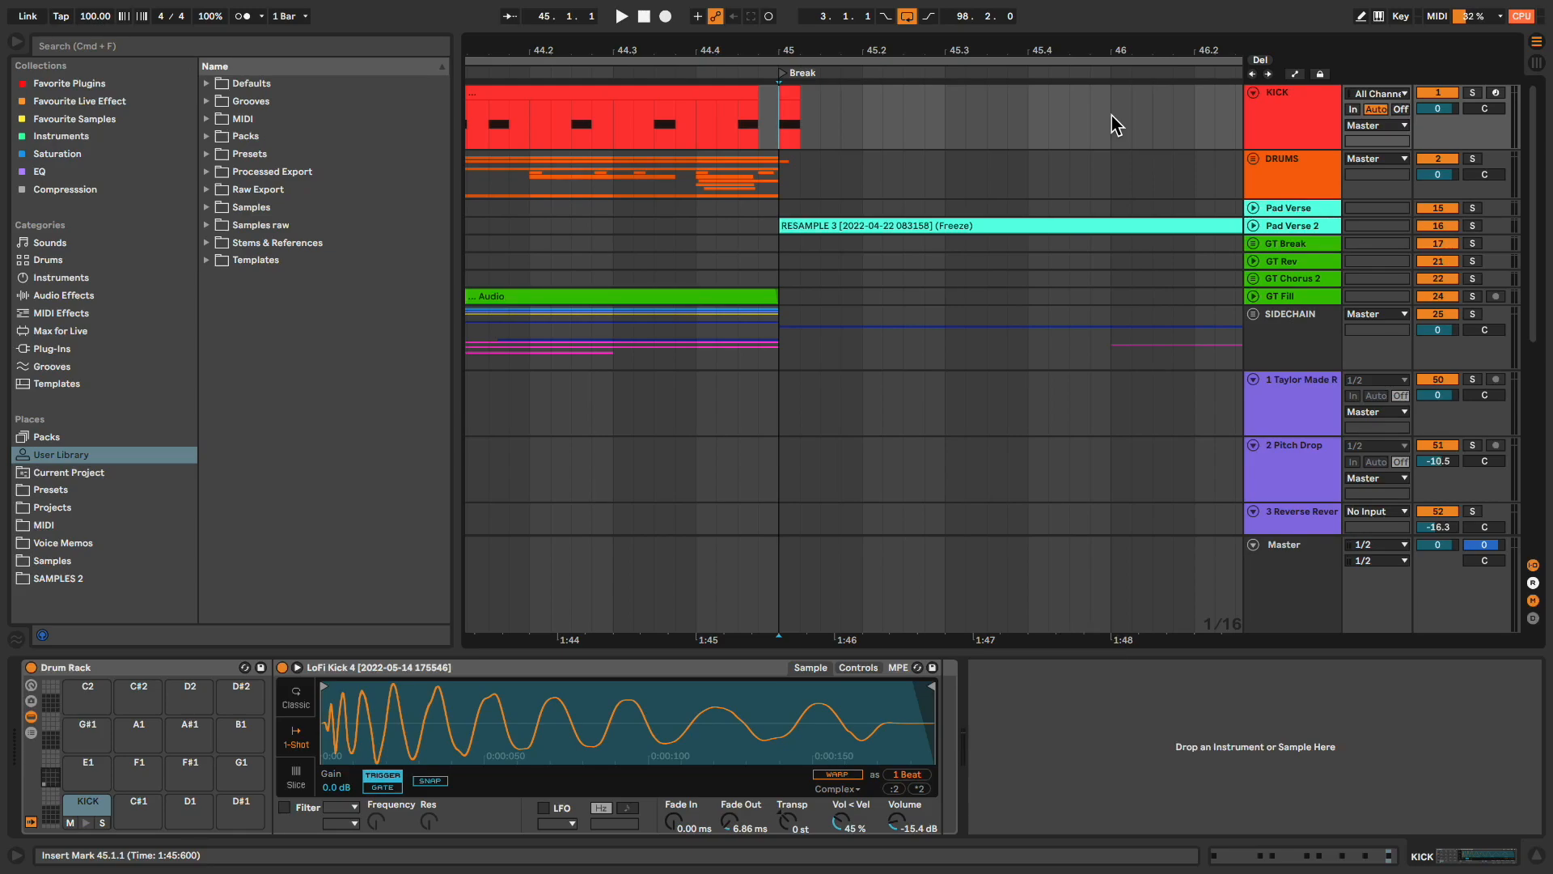
Solo the KICK track and record its hit at bar 45 onto the RESAMPLE track up to about 45.2.
left_click(1472, 94)
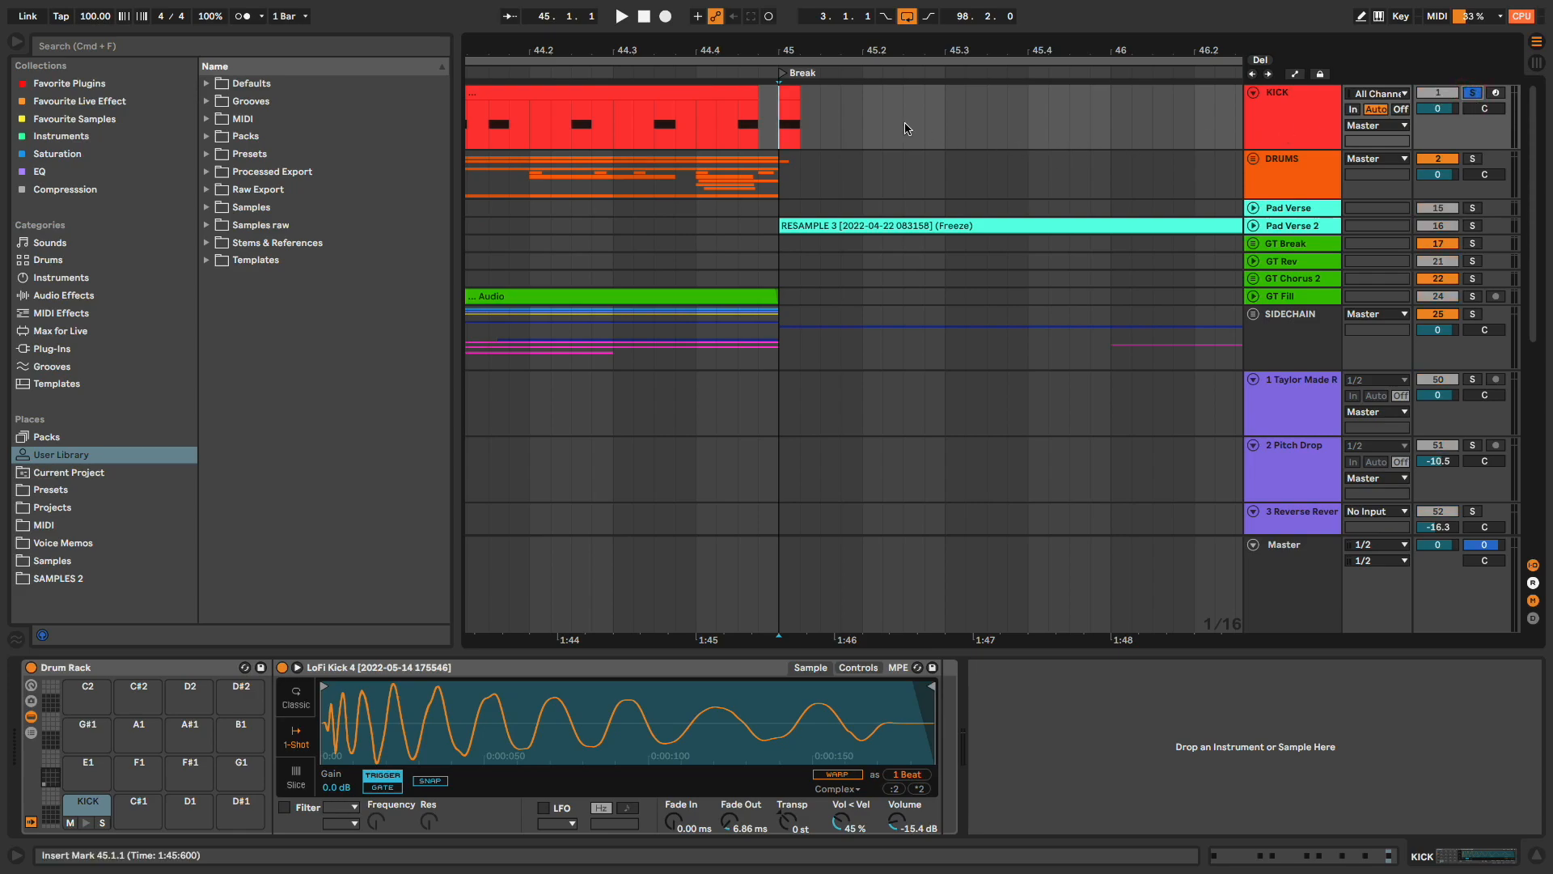
left_click(666, 16)
key("space")
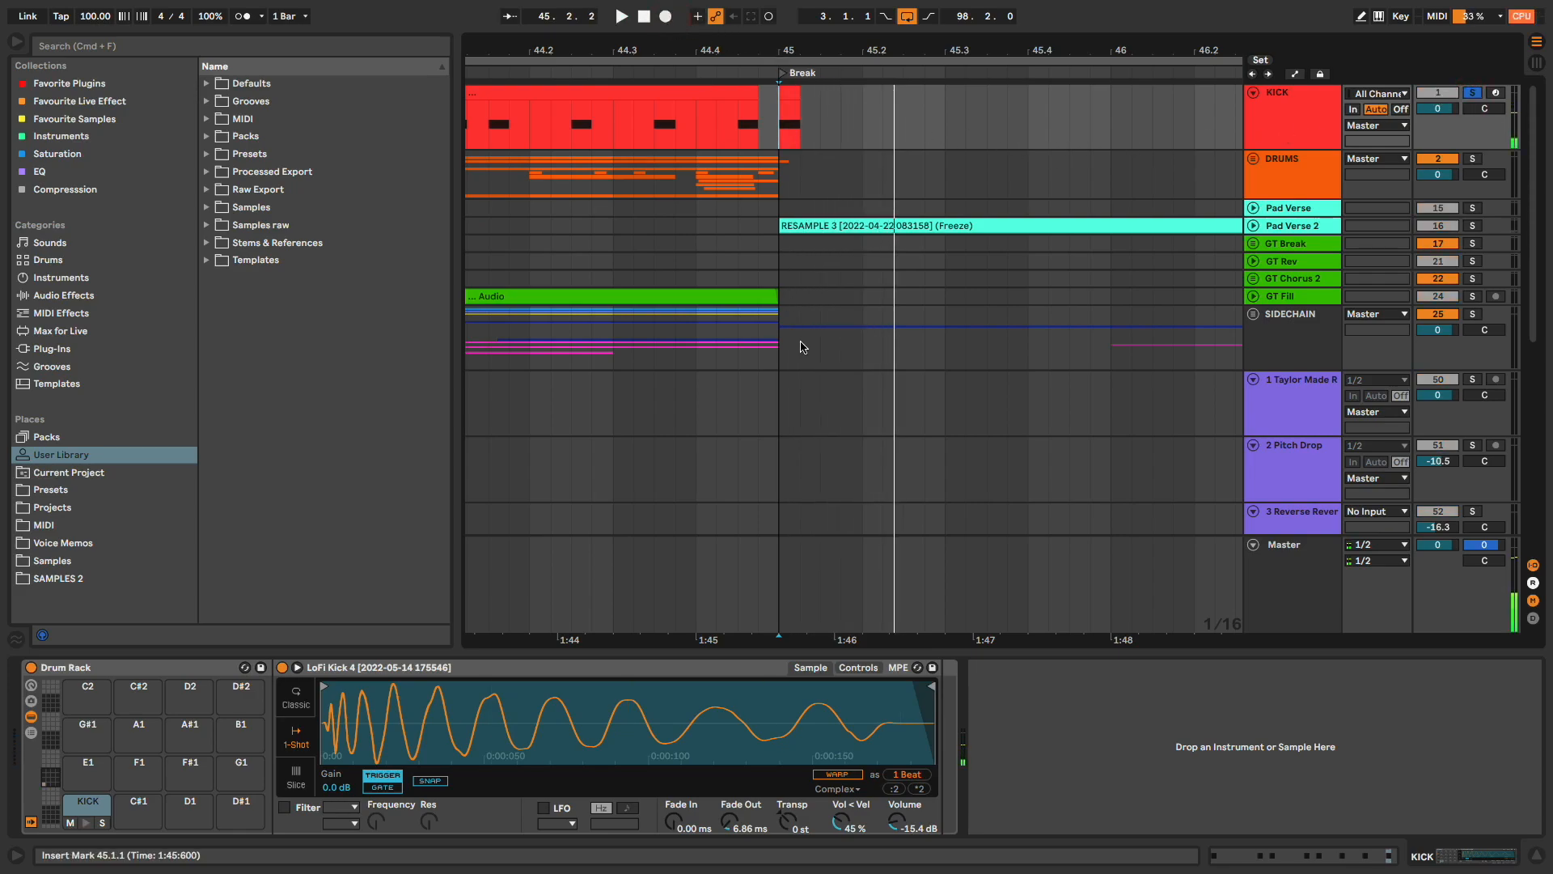
Move the recorded kick clip from the RESAMPLE track onto a new track below it and reverse it.
scroll(801, 347, "down", 10)
left_click_drag(829, 420, 833, 512)
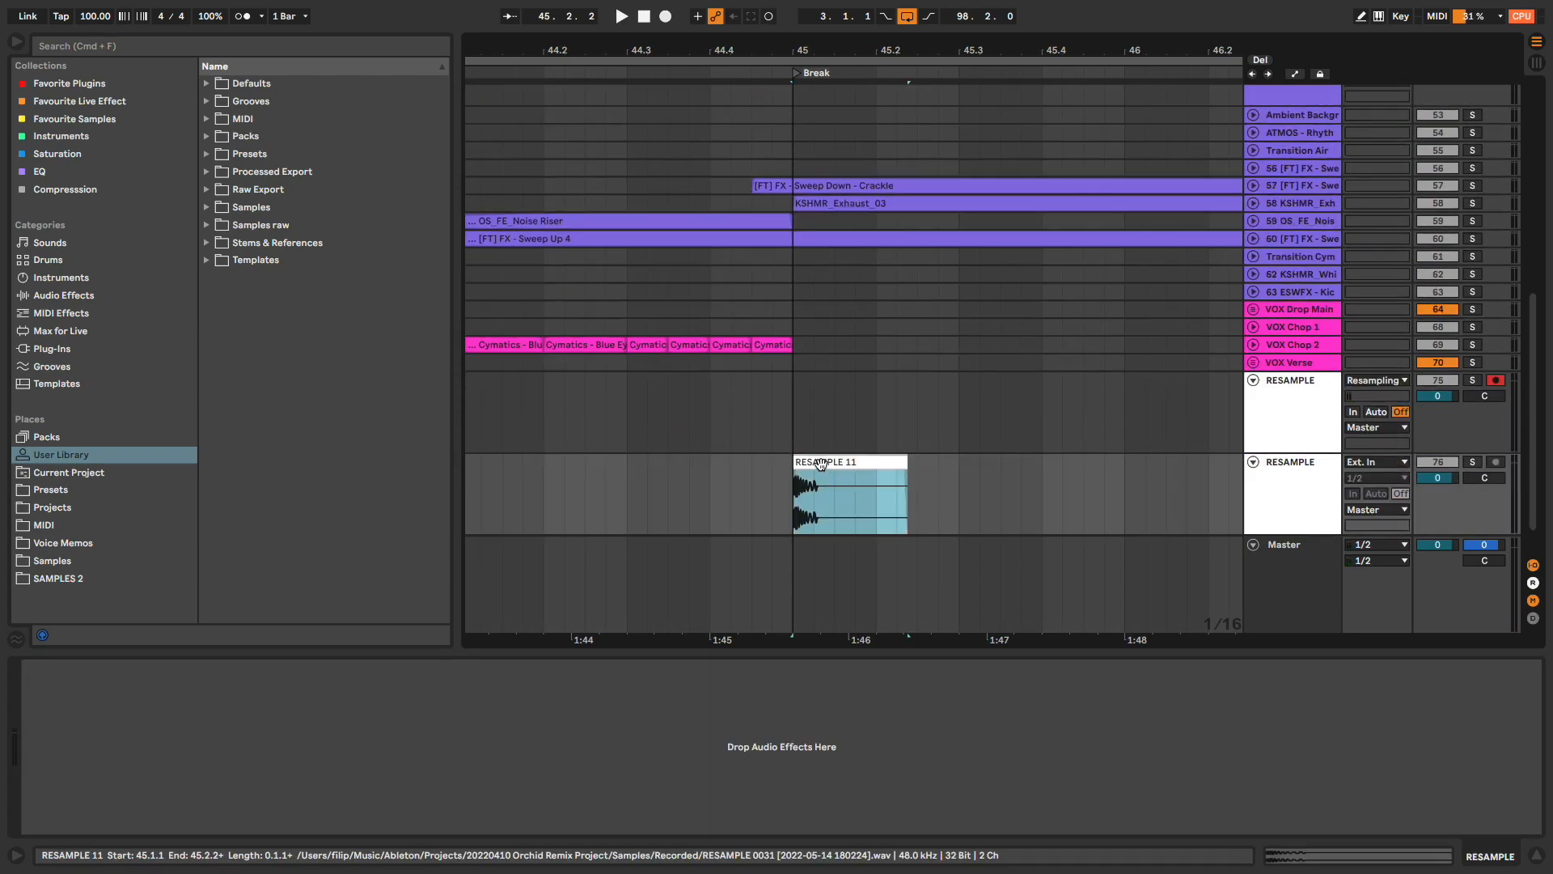
key("r")
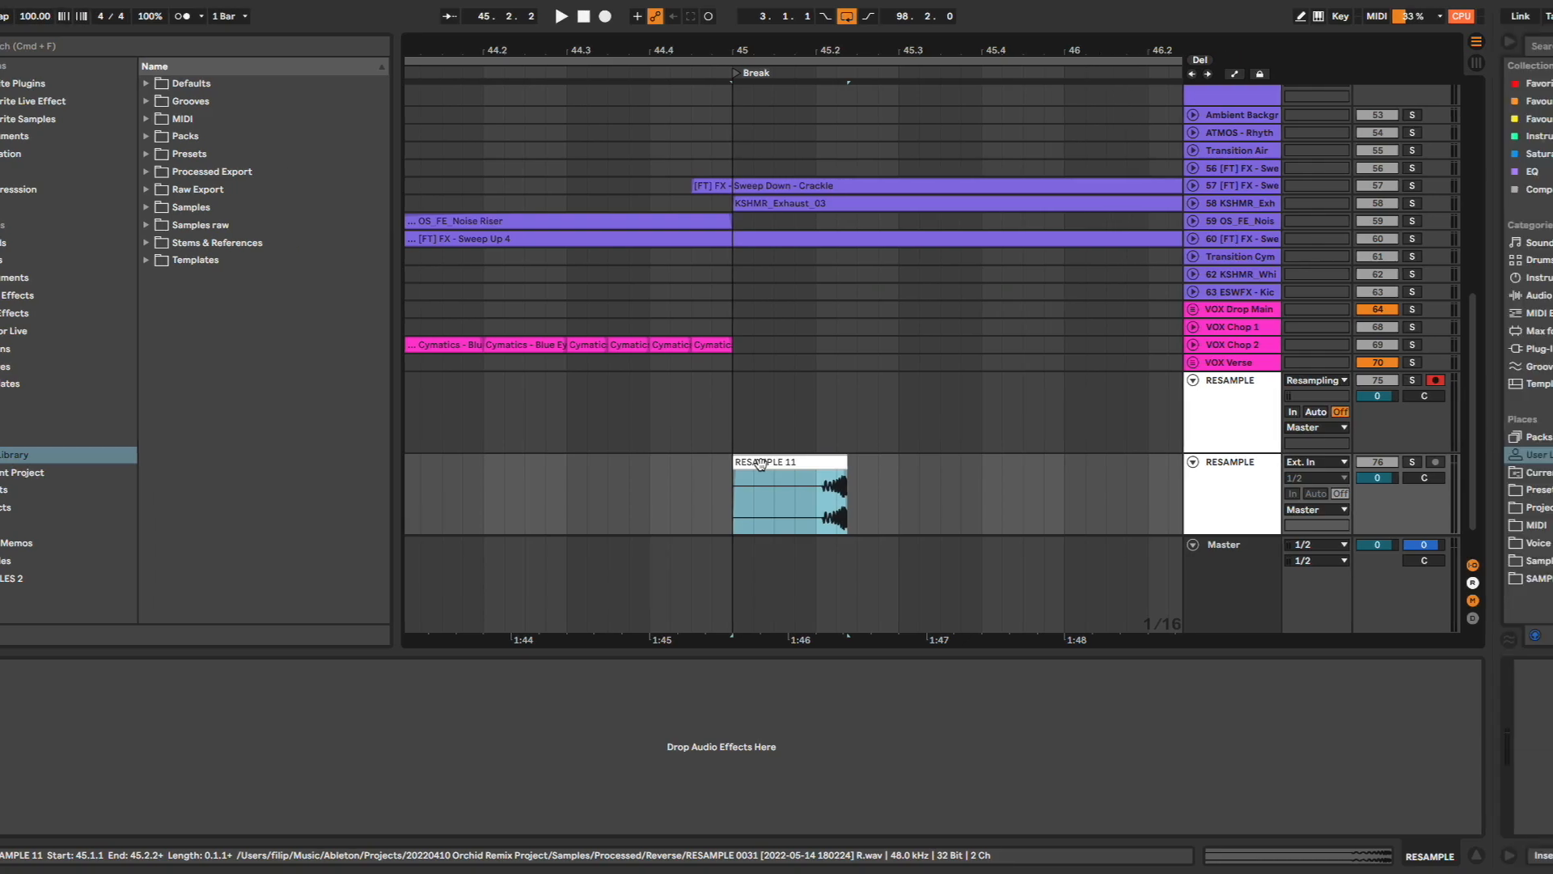